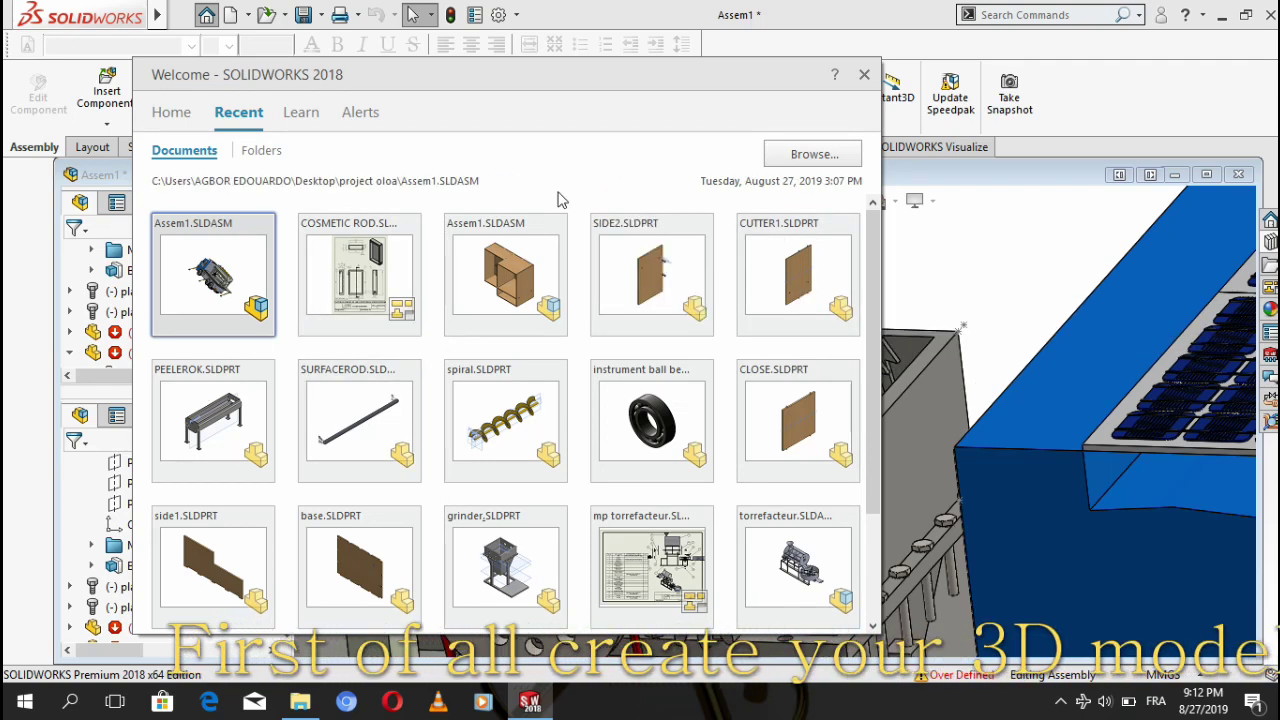
Close the welcome window and pick the pulley as the component for Rotate Component
{"action": "left_click", "coordinate": [864, 74]}
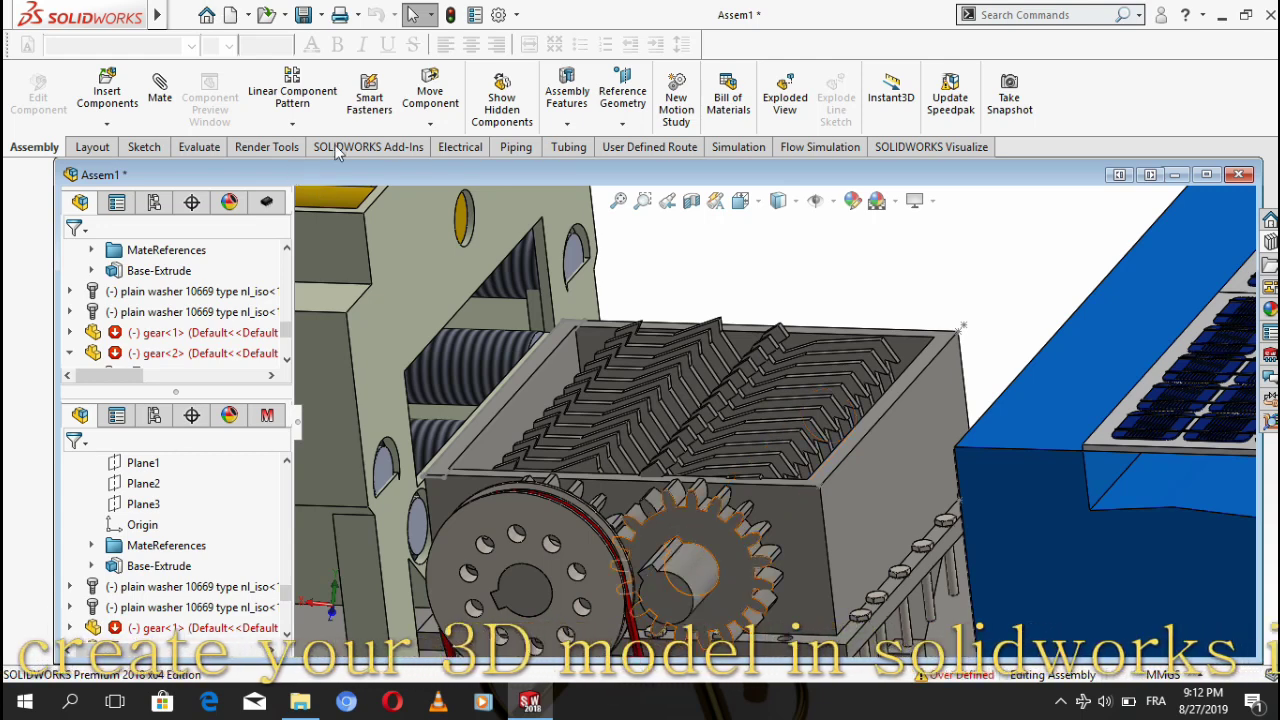
{"action": "left_click", "coordinate": [430, 123]}
{"action": "left_click", "coordinate": [470, 169]}
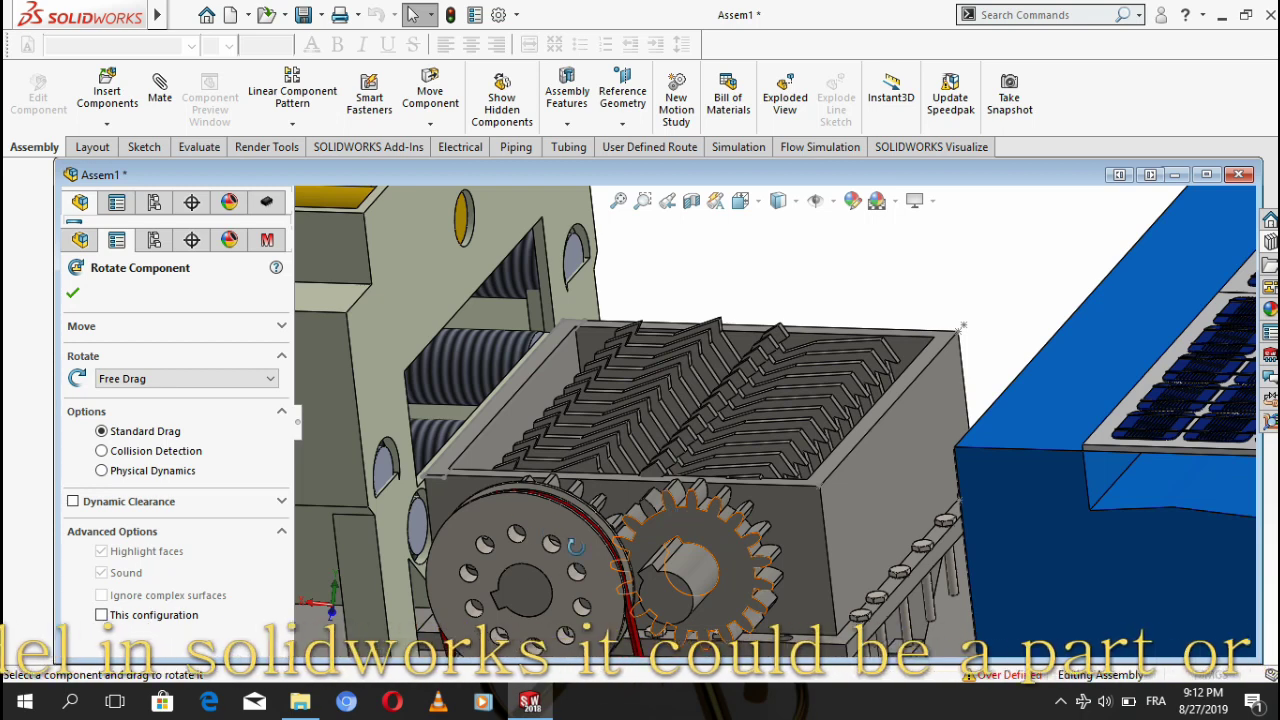
{"action": "left_click", "coordinate": [545, 488]}
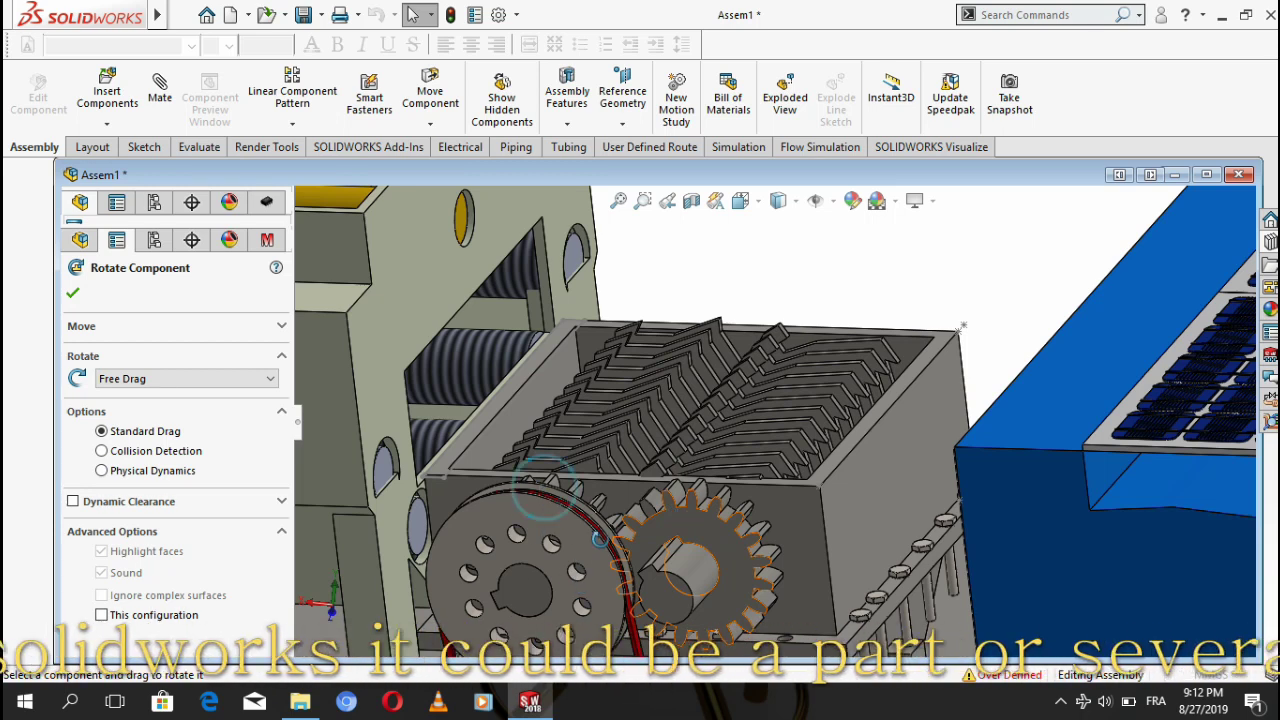
{"action": "left_click", "coordinate": [604, 609]}
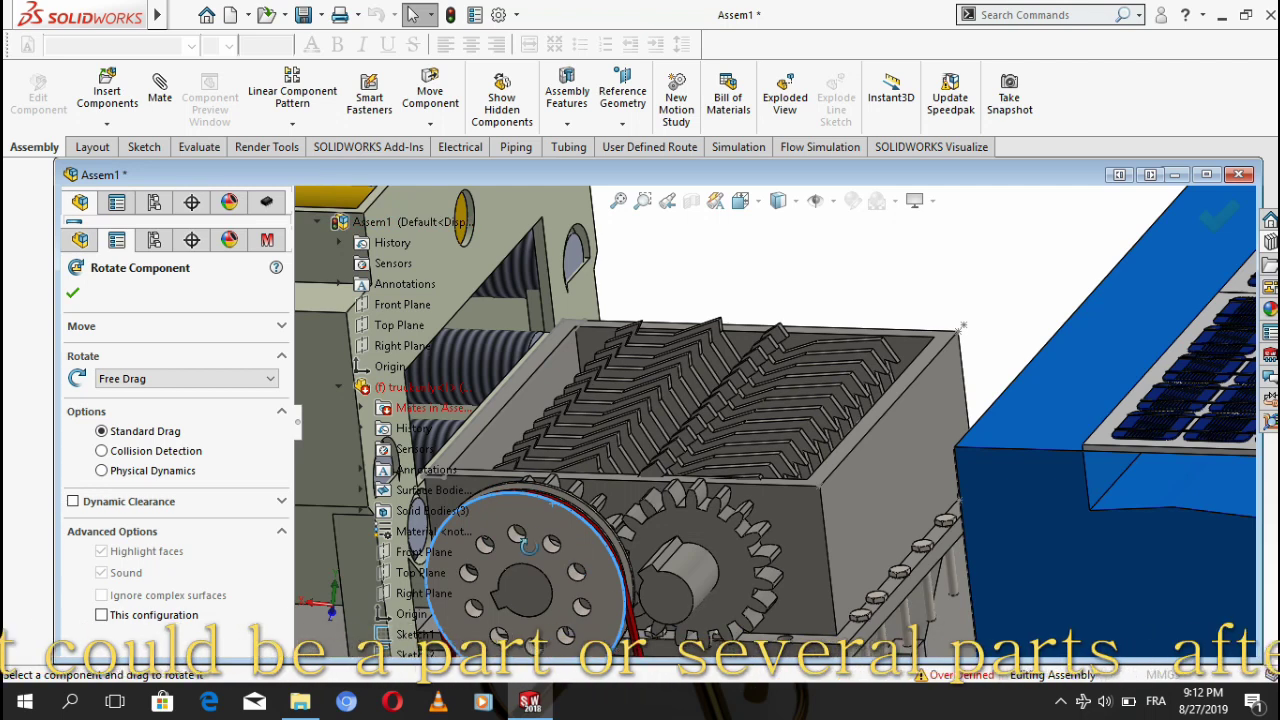
{"action": "left_click", "coordinate": [560, 605]}
Free-drag to spin the blade shaft, gears and pulley to a new angle
{"action": "left_click_drag", "start_coordinate": [676, 532], "coordinate": [690, 548]}
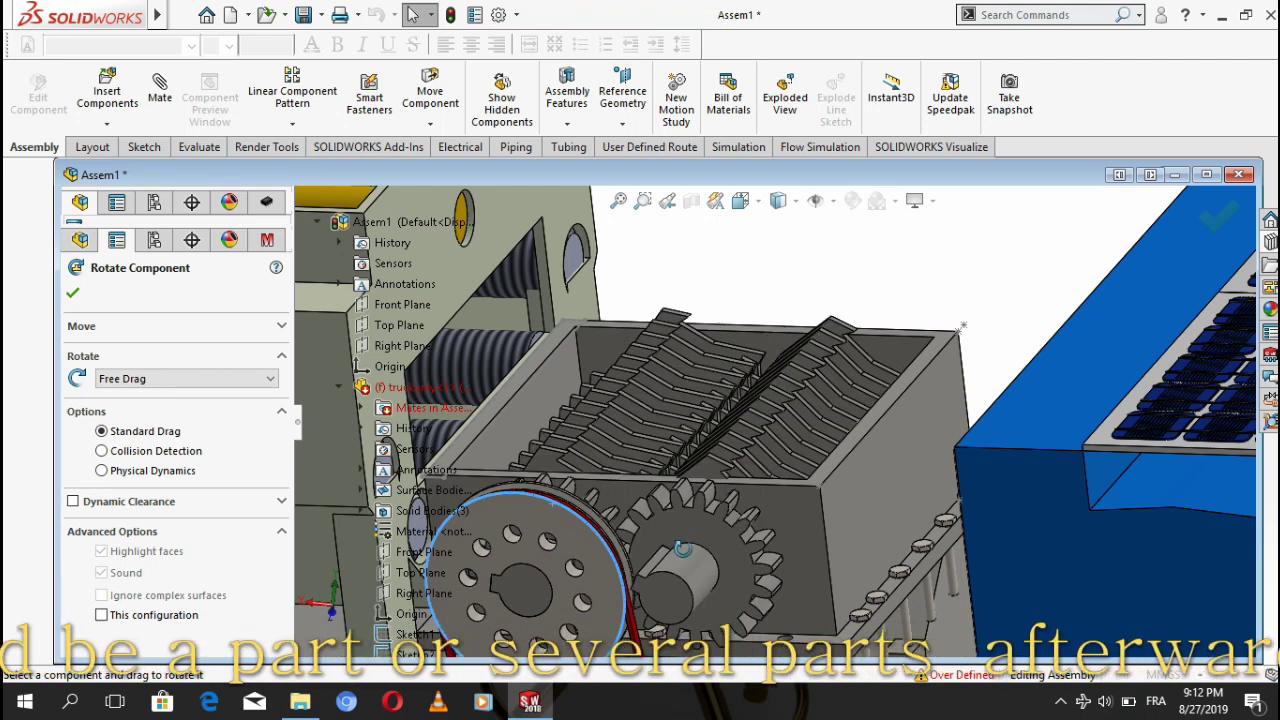
{"action": "left_click_drag", "start_coordinate": [782, 566], "coordinate": [590, 505]}
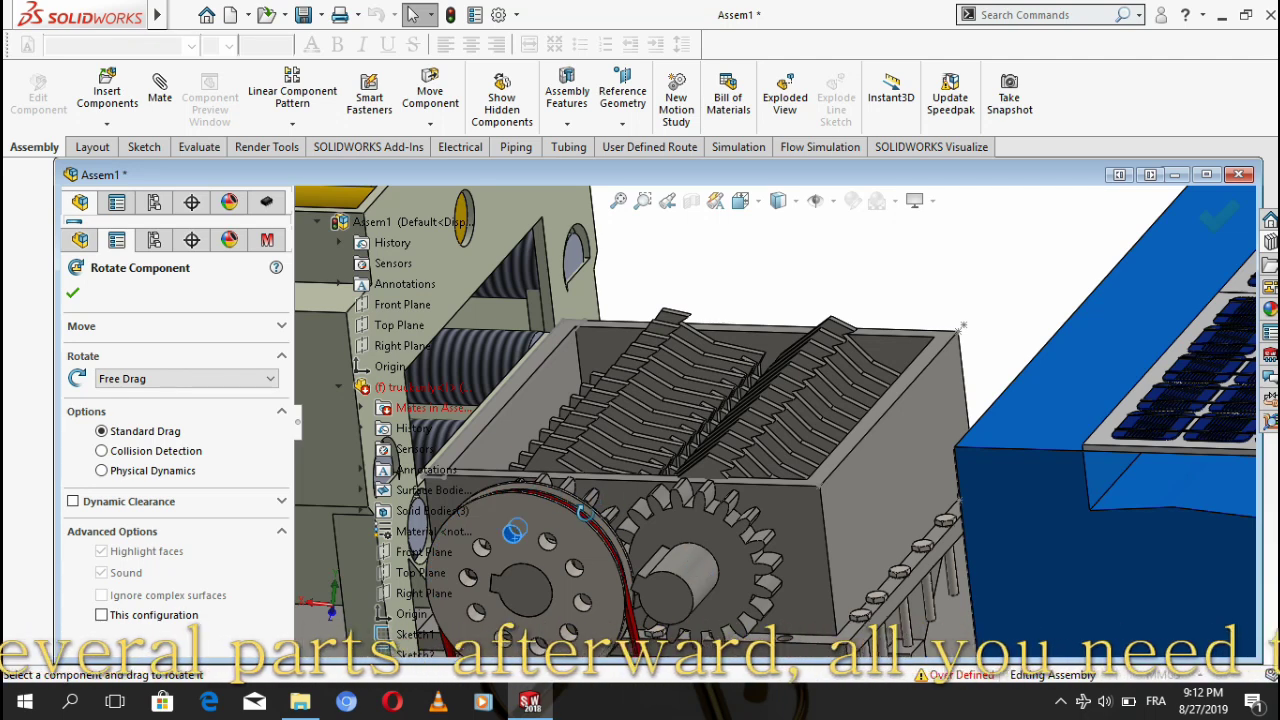
{"action": "left_click_drag", "start_coordinate": [513, 532], "coordinate": [514, 534]}
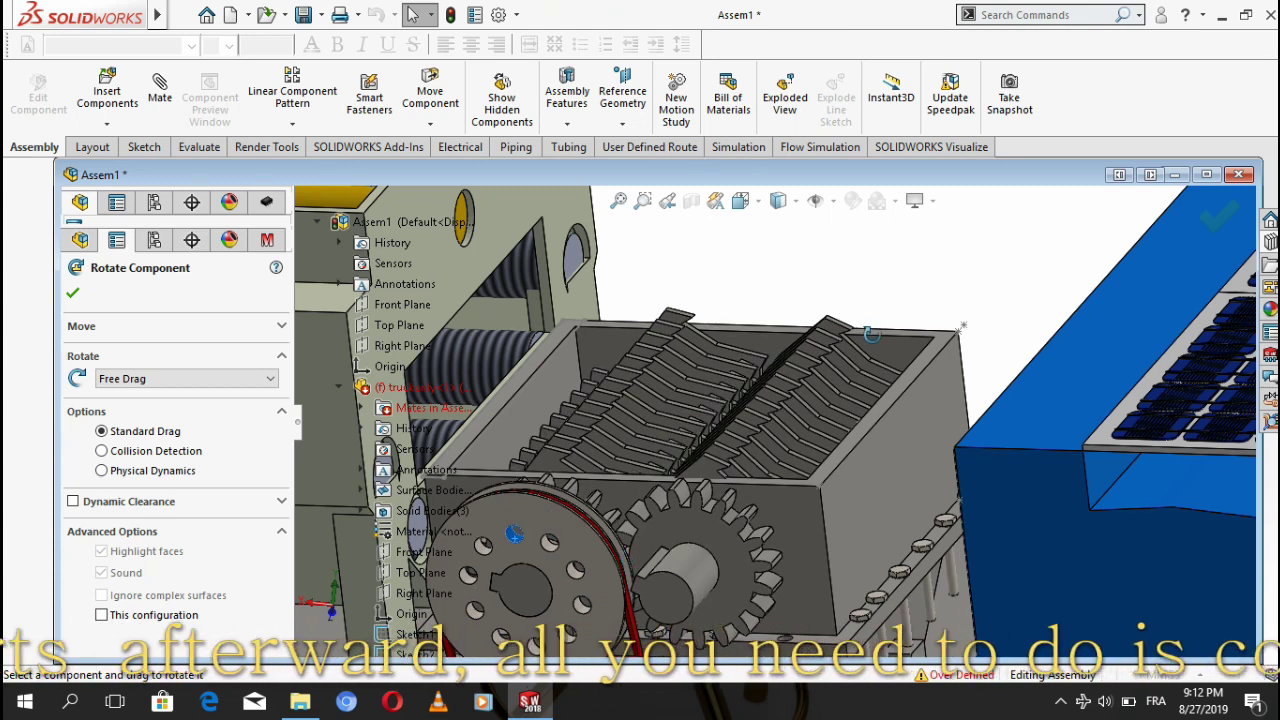
{"action": "left_click_drag", "start_coordinate": [867, 334], "coordinate": [976, 384]}
{"action": "left_click_drag", "start_coordinate": [606, 497], "coordinate": [589, 527]}
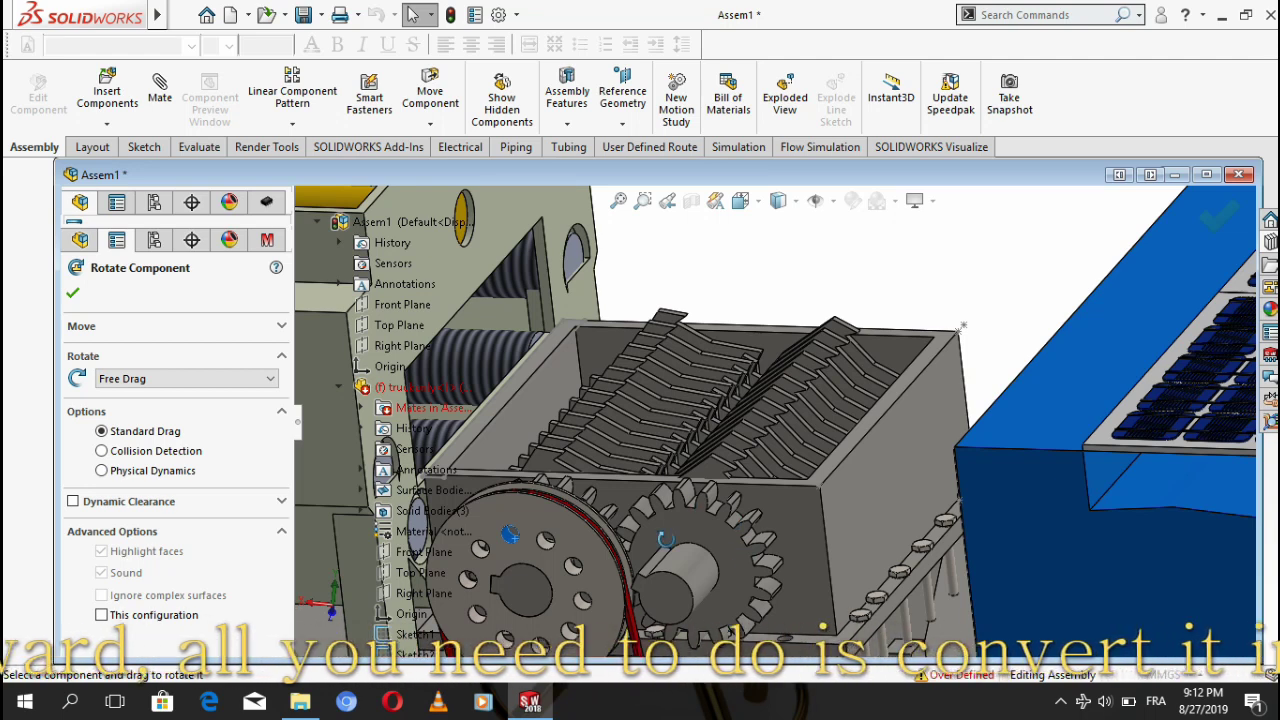
{"action": "left_click_drag", "start_coordinate": [509, 535], "coordinate": [511, 535]}
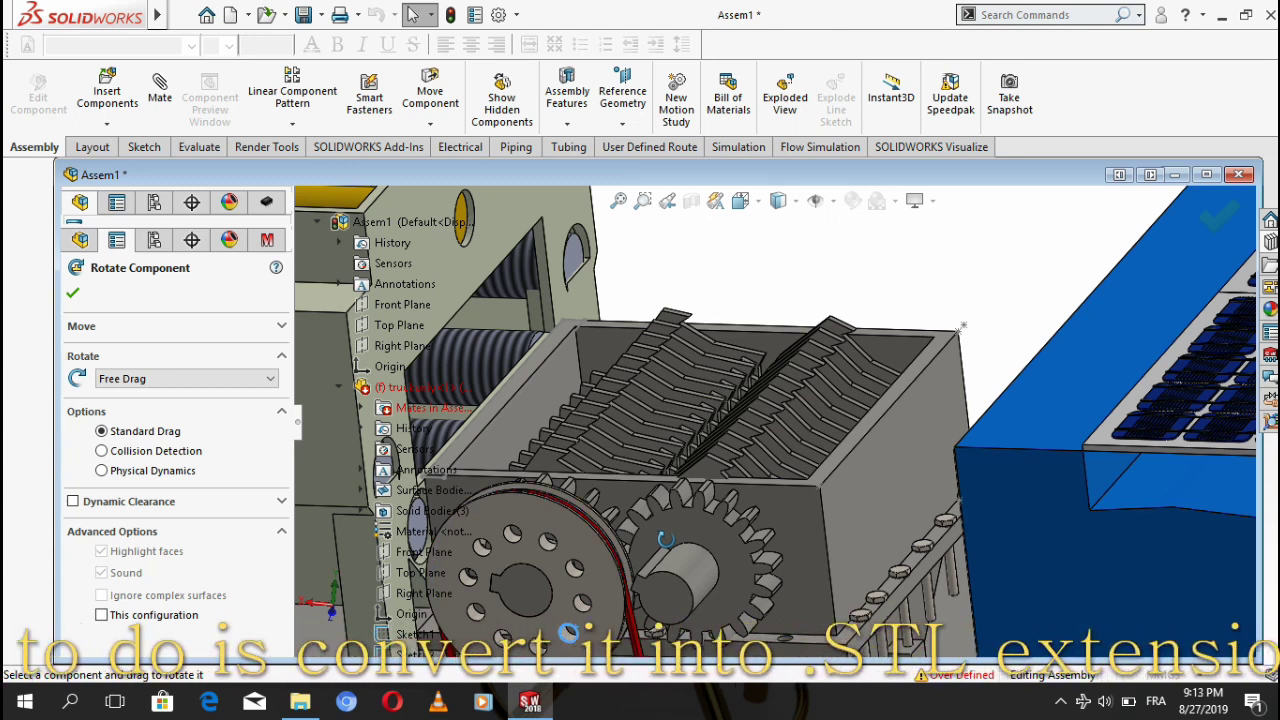
{"action": "left_click_drag", "start_coordinate": [567, 632], "coordinate": [567, 632]}
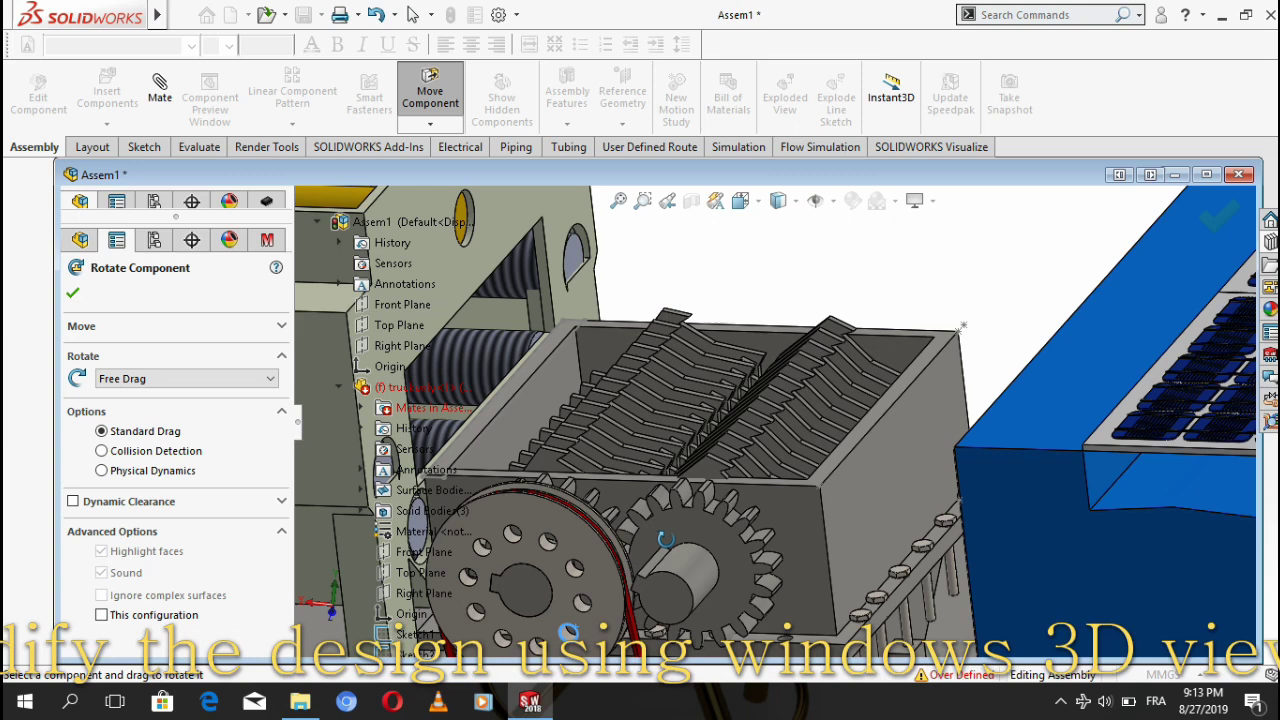
Select gear<2> in the assembly and open it as its own part with Open Part
{"action": "left_click", "coordinate": [736, 563]}
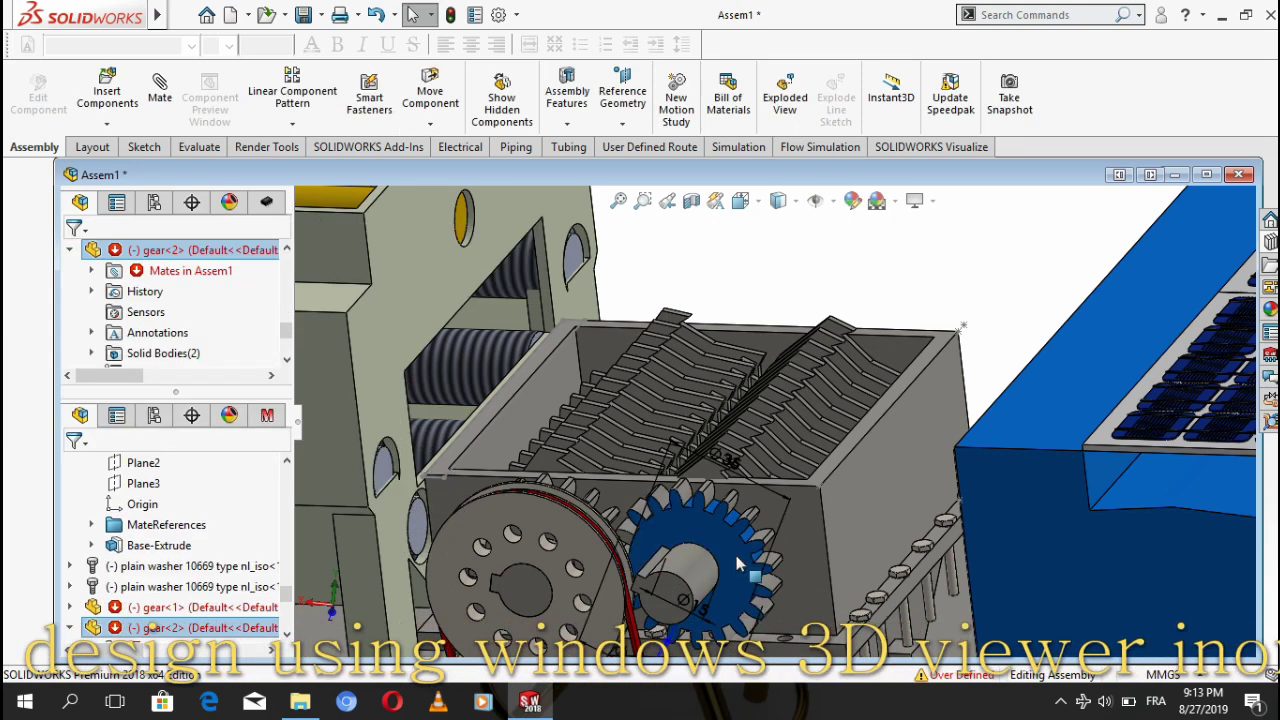
{"action": "right_click", "coordinate": [736, 563]}
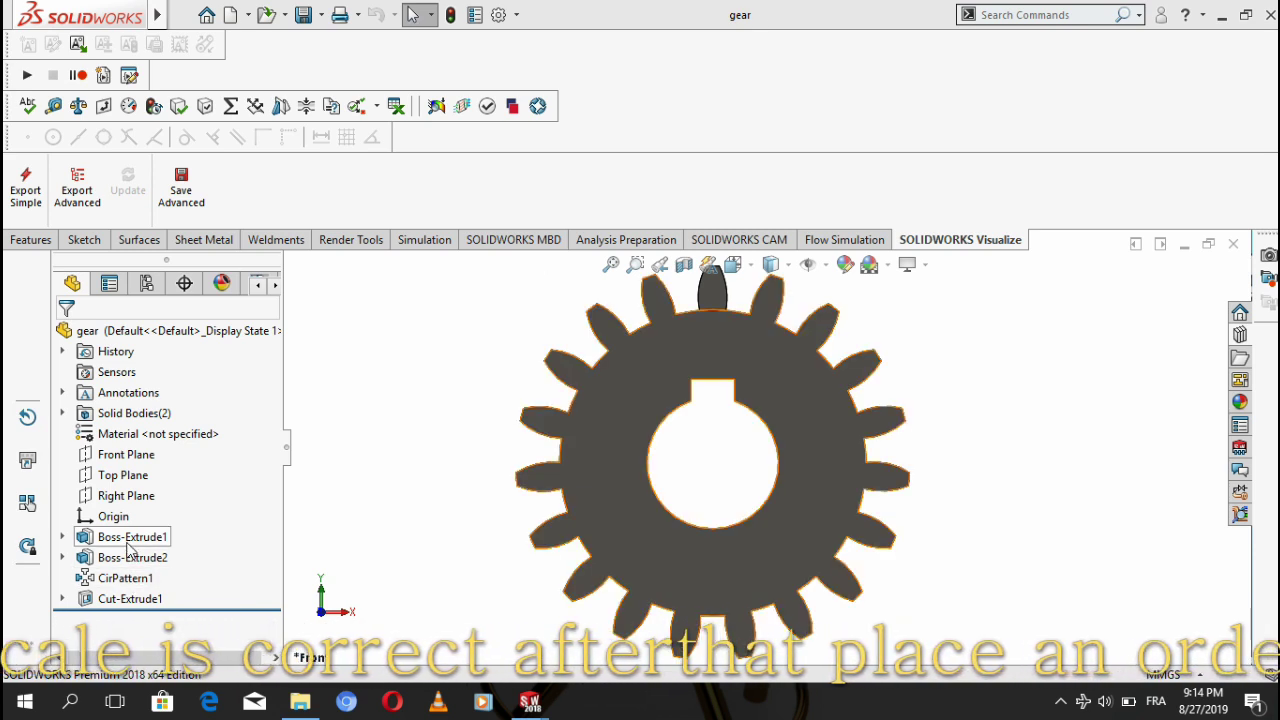
Review the gear body's Boss-Extrude1 sketch and extrusion settings, then rebuild
{"action": "right_click", "coordinate": [130, 538]}
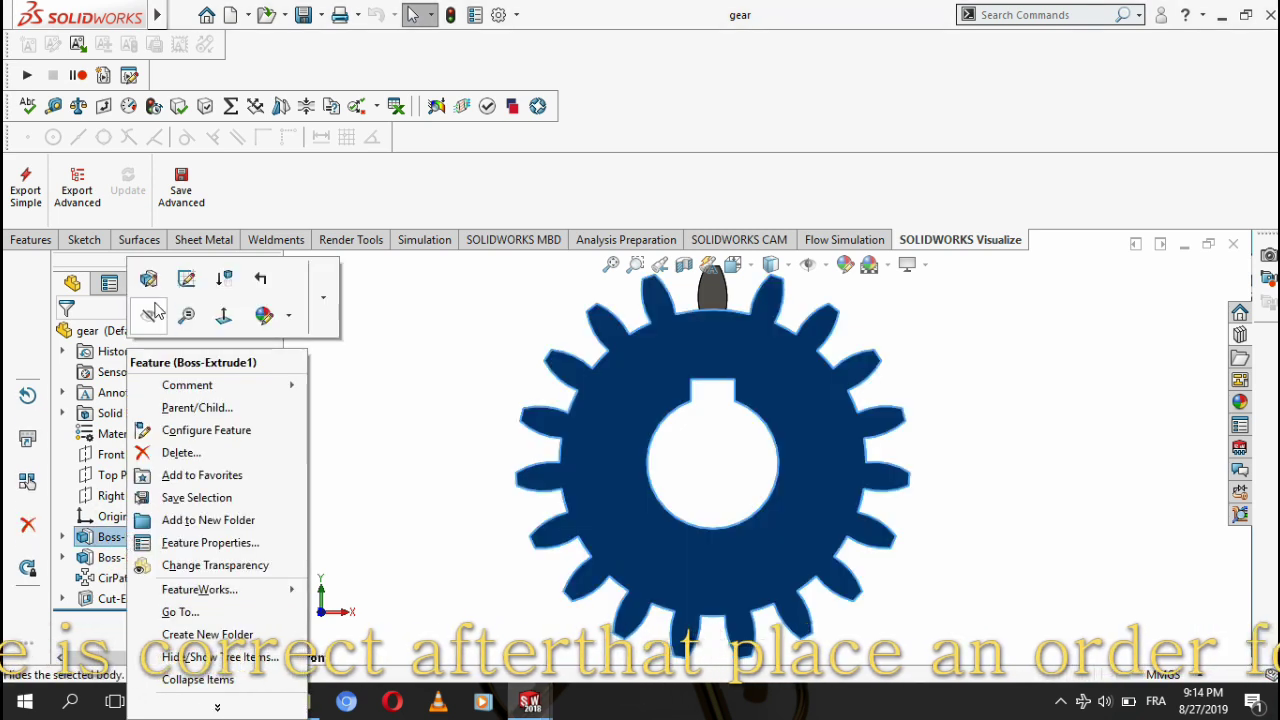
{"action": "left_click", "coordinate": [188, 280]}
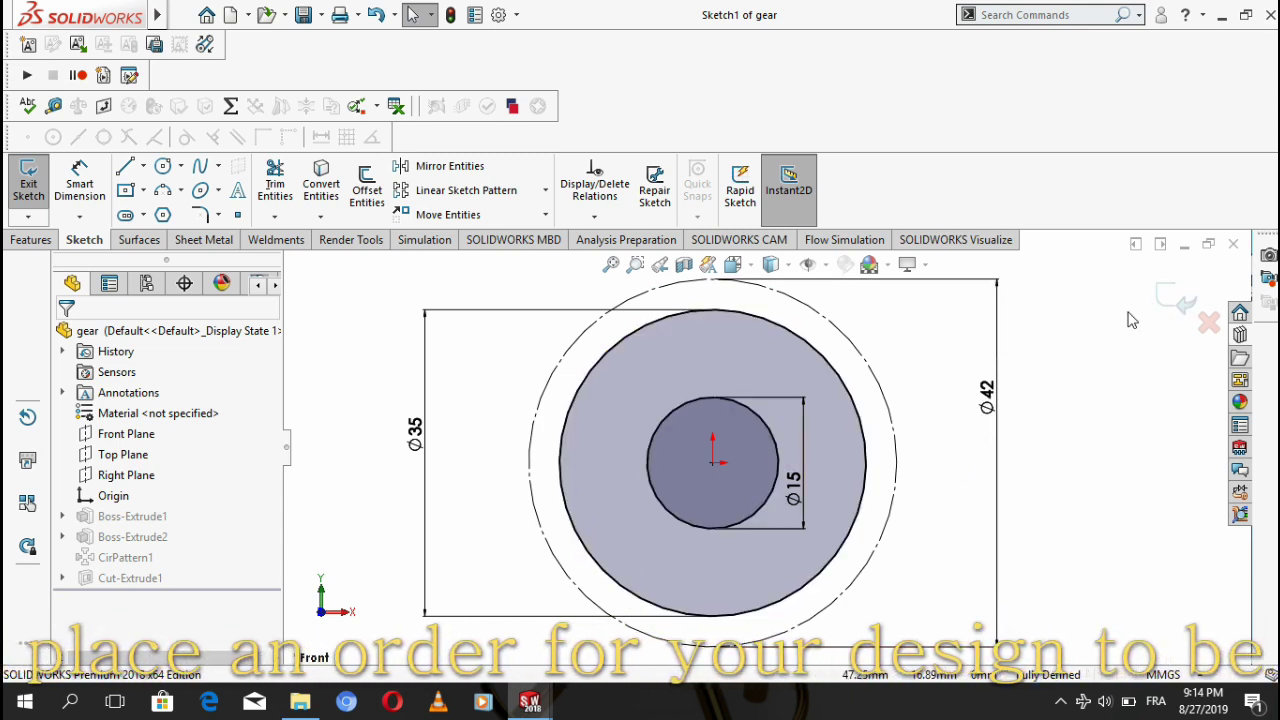
{"action": "left_click", "coordinate": [1164, 303]}
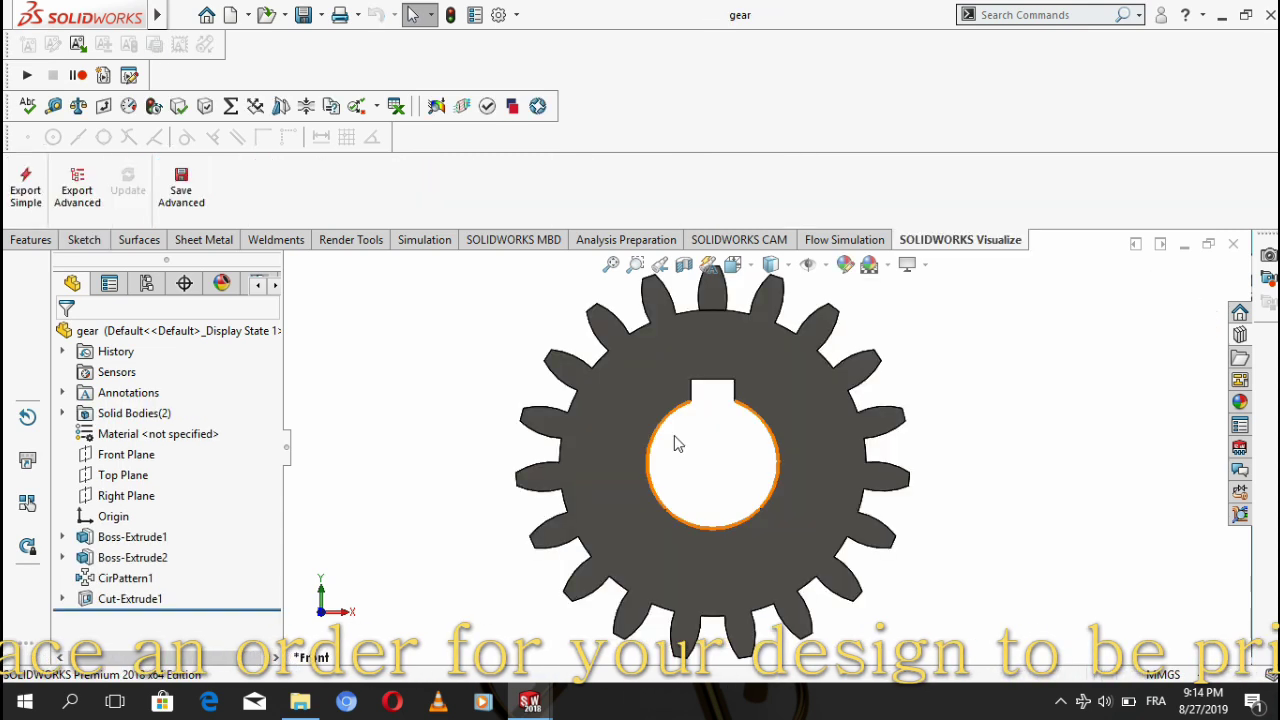
{"action": "right_click", "coordinate": [122, 538]}
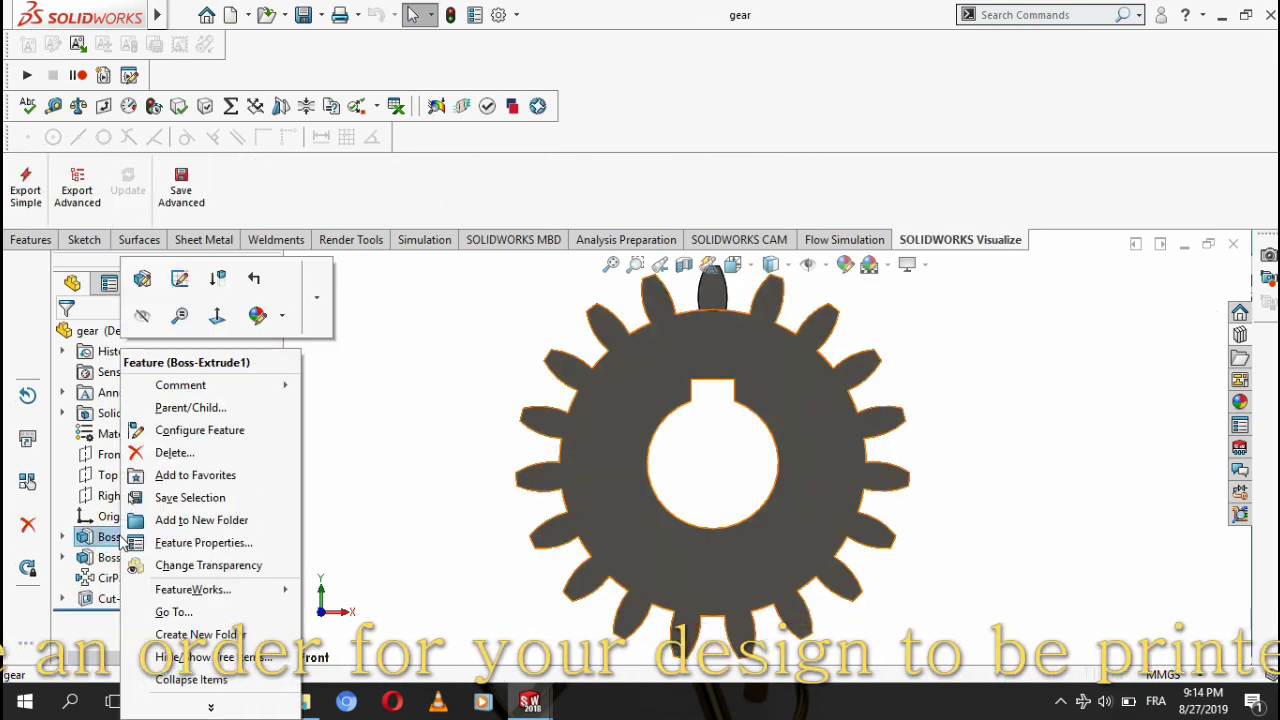
{"action": "left_click", "coordinate": [143, 290]}
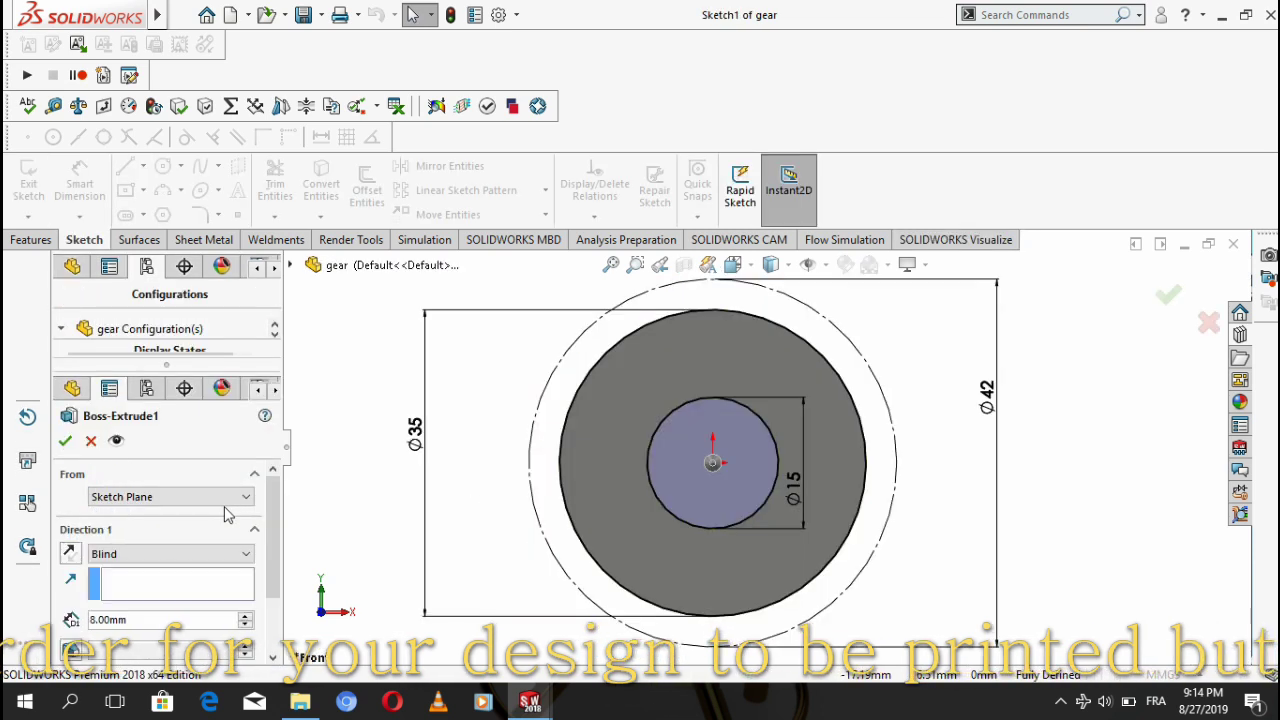
{"action": "scroll", "coordinate": [148, 575], "scroll_direction": "down", "scroll_amount": 2}
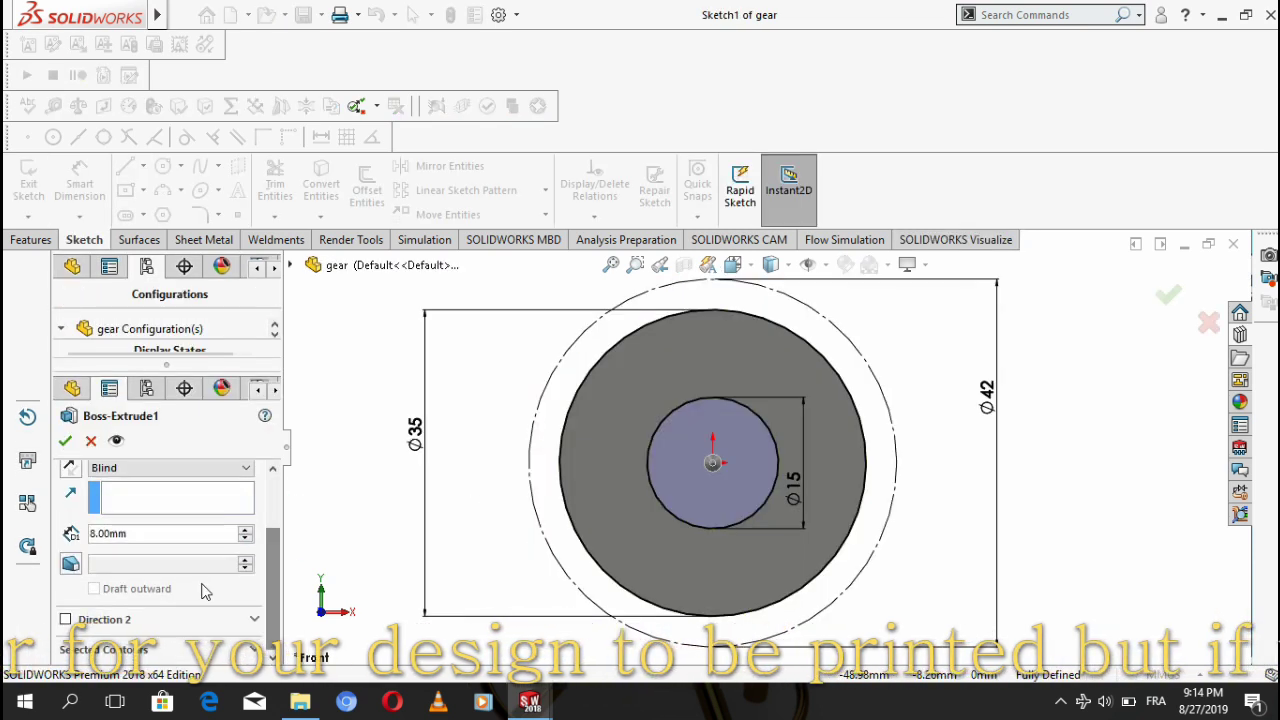
{"action": "left_click", "coordinate": [65, 441]}
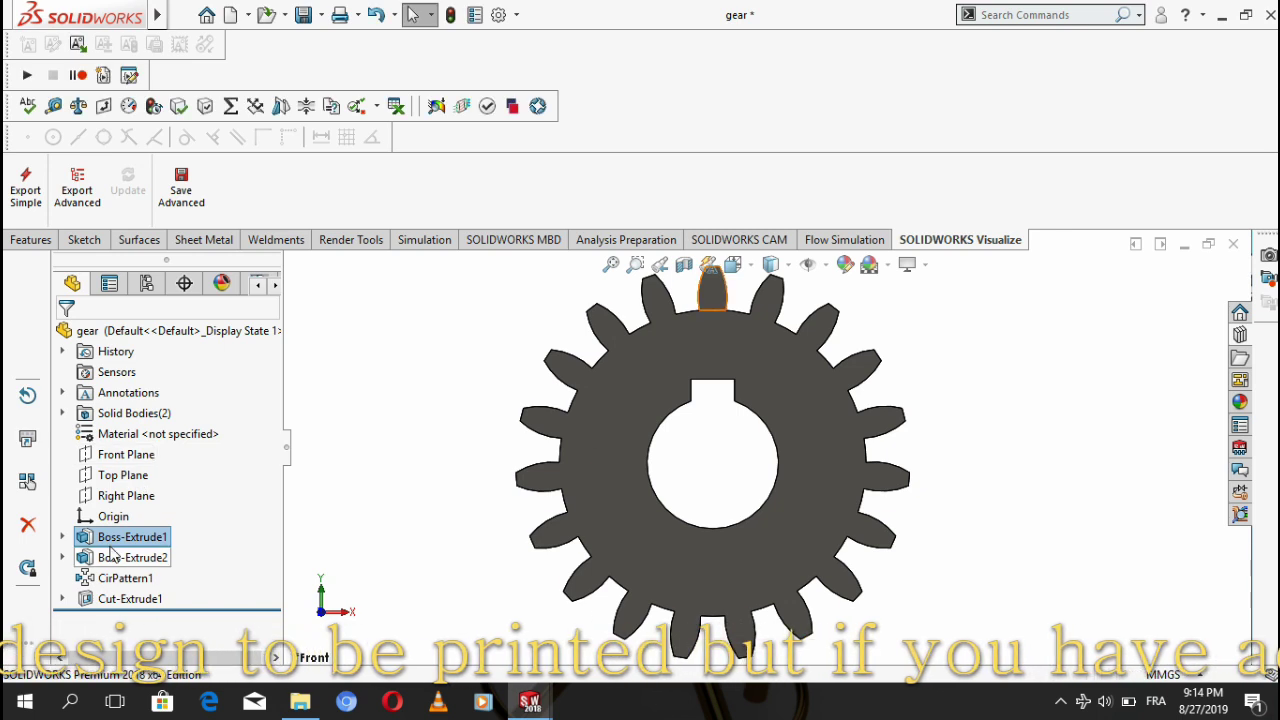
Inspect the single-tooth sketch of Boss-Extrude2 and exit it
{"action": "right_click", "coordinate": [113, 558]}
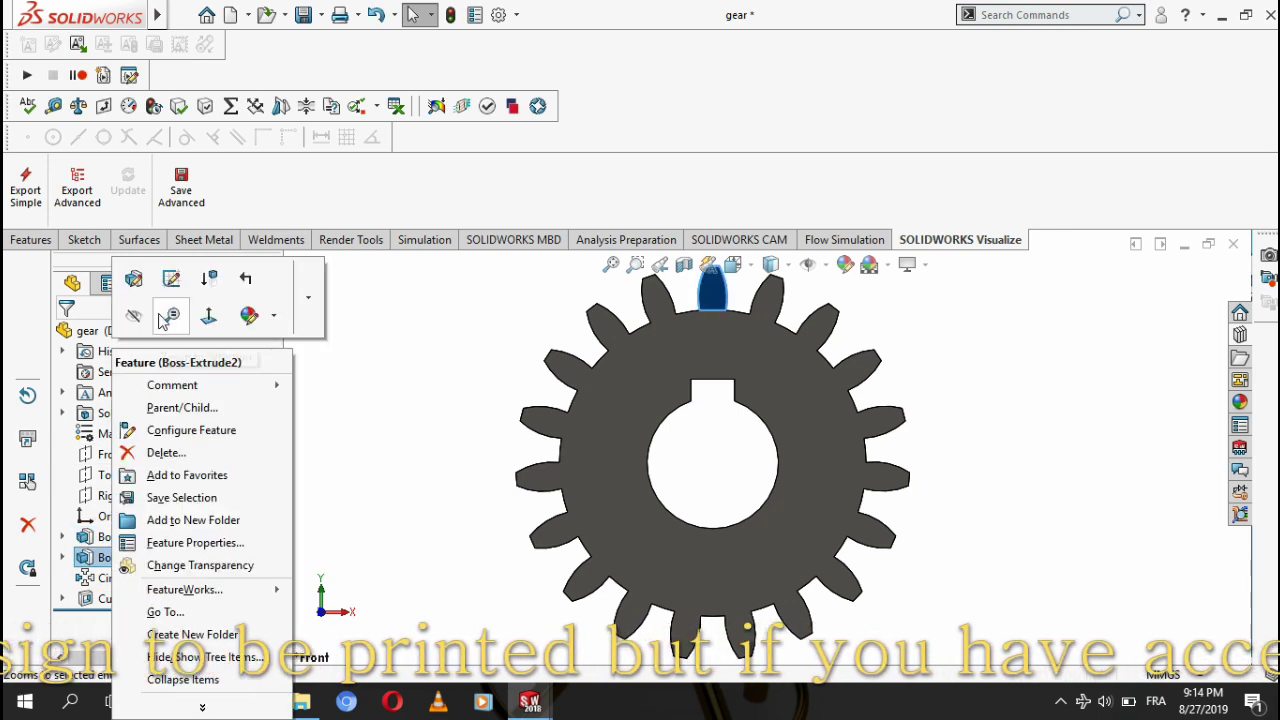
{"action": "left_click", "coordinate": [171, 279]}
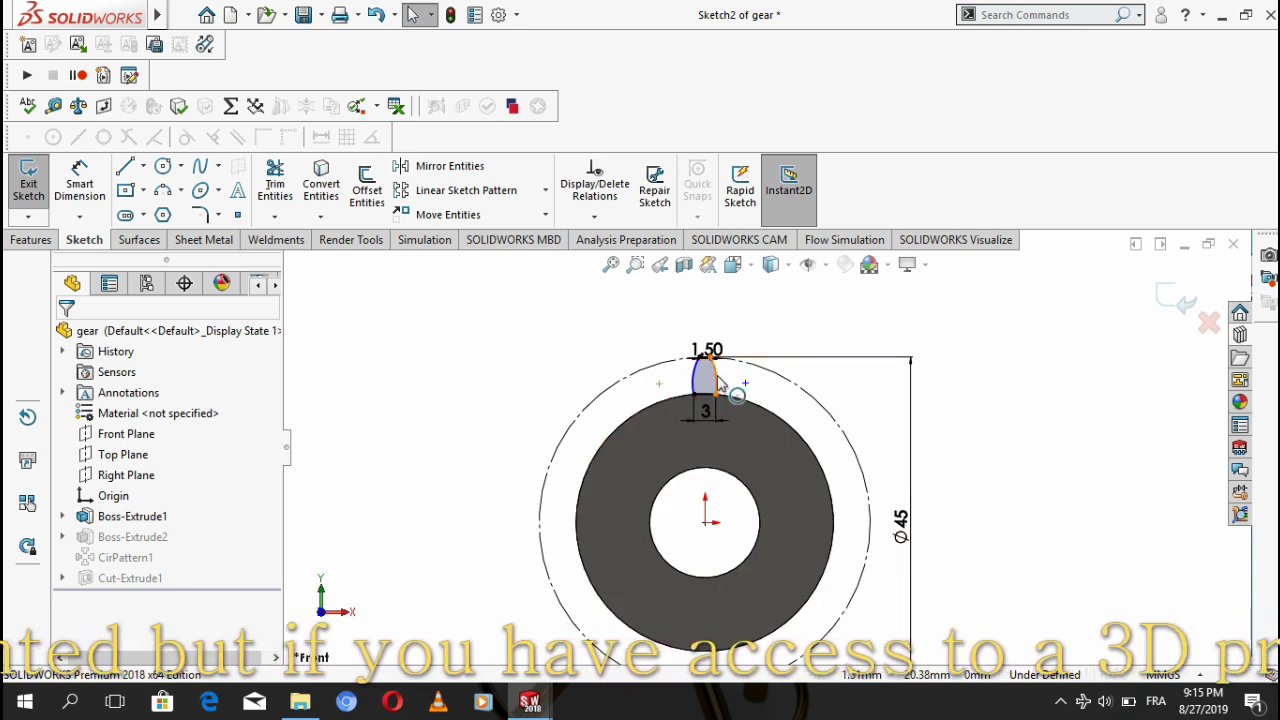
{"action": "scroll", "coordinate": [718, 382], "scroll_direction": "down", "scroll_amount": 1}
{"action": "scroll", "coordinate": [755, 445], "scroll_direction": "up", "scroll_amount": 1}
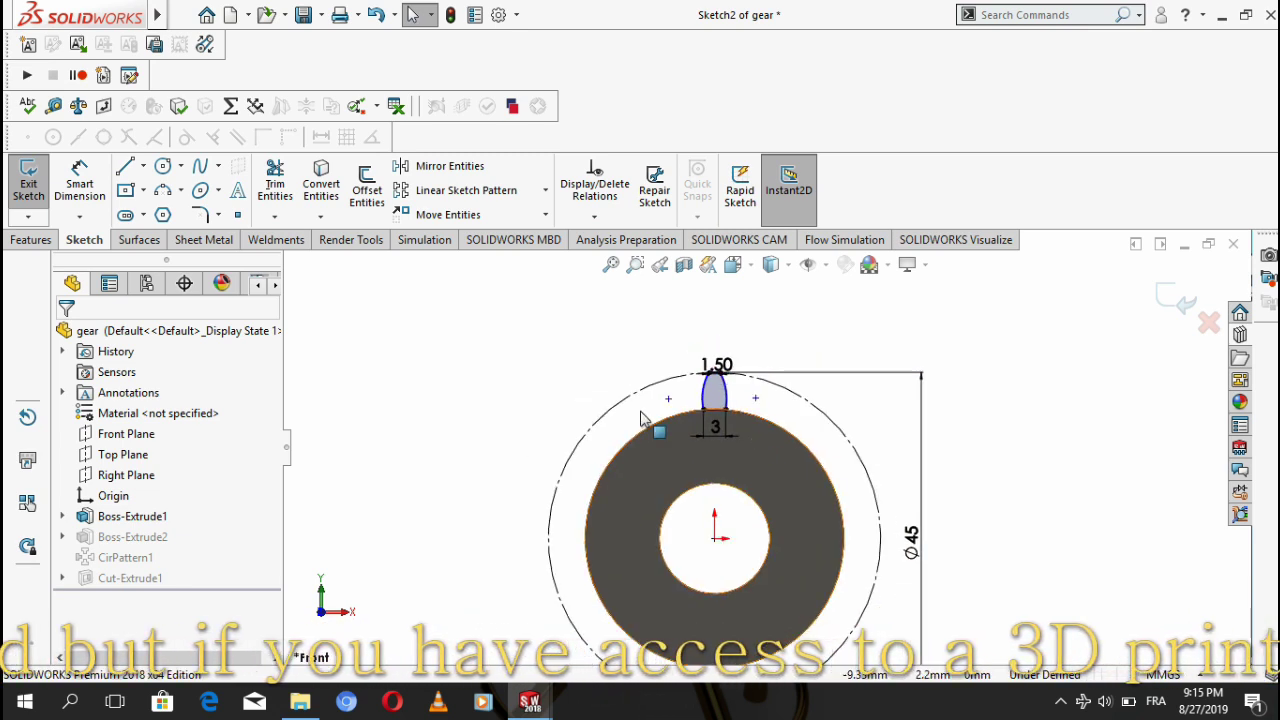
{"action": "scroll", "coordinate": [770, 513], "scroll_direction": "up", "scroll_amount": 1}
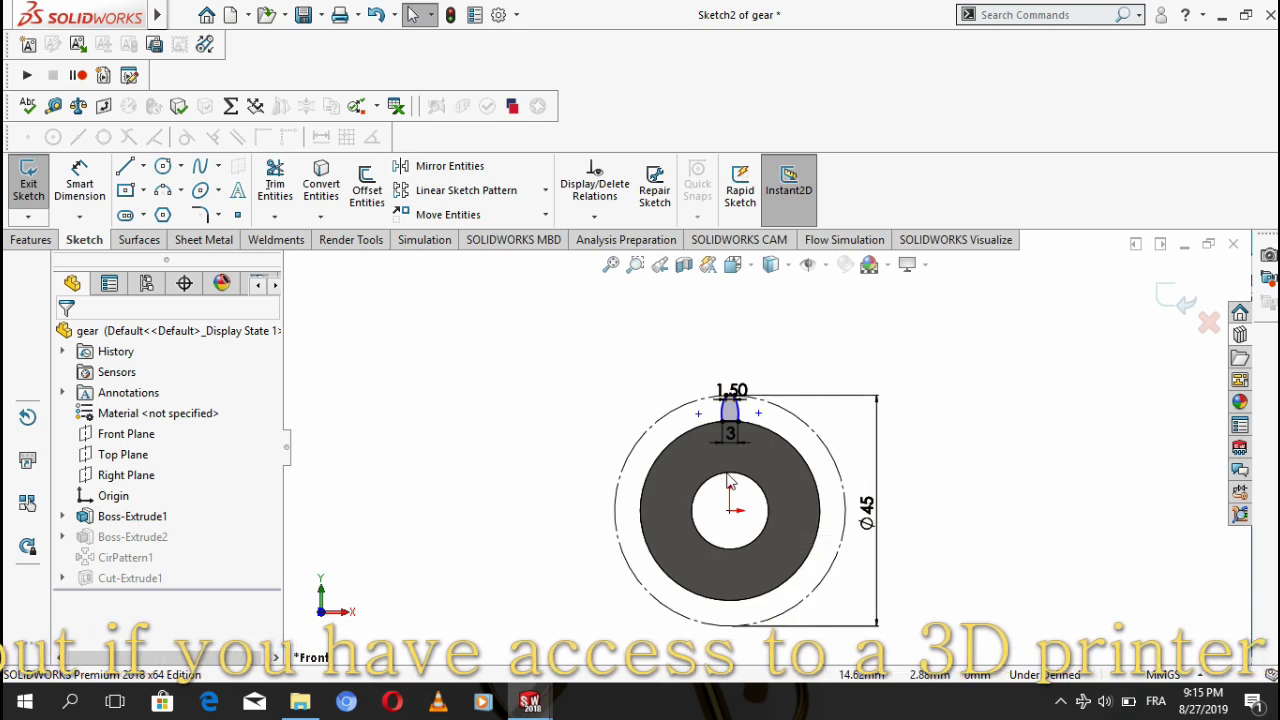
{"action": "left_click", "coordinate": [1160, 300]}
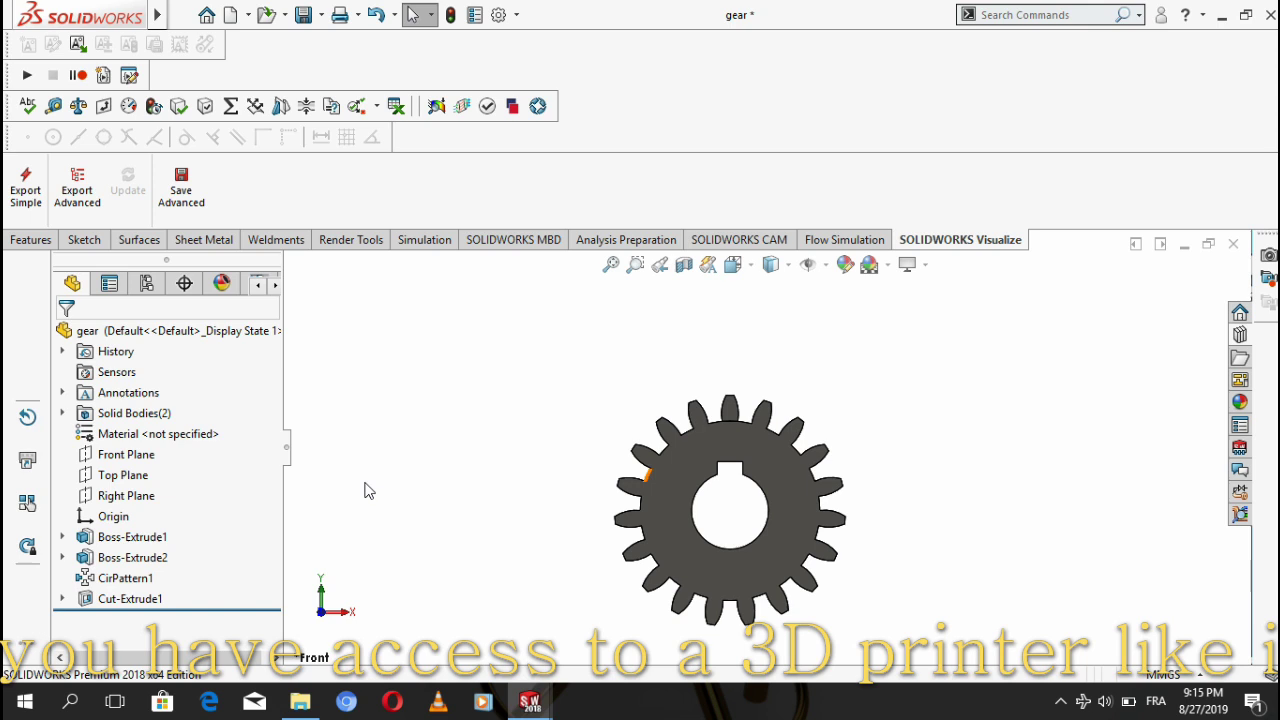
Check the Cut-Extrude1 keyway sketch (5 mm wide, 2.50 mm offsets) and leave it
{"action": "scroll", "coordinate": [806, 575], "scroll_direction": "down", "scroll_amount": 2}
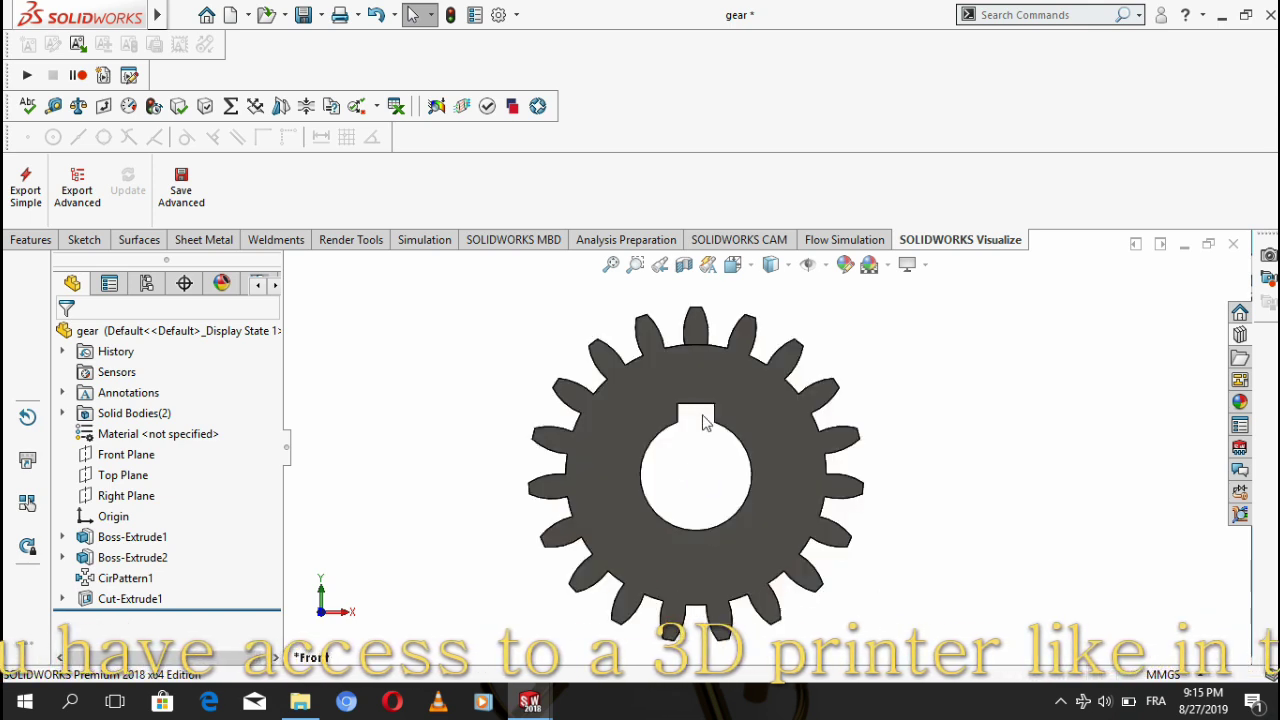
{"action": "right_click", "coordinate": [115, 598]}
{"action": "left_click", "coordinate": [176, 280]}
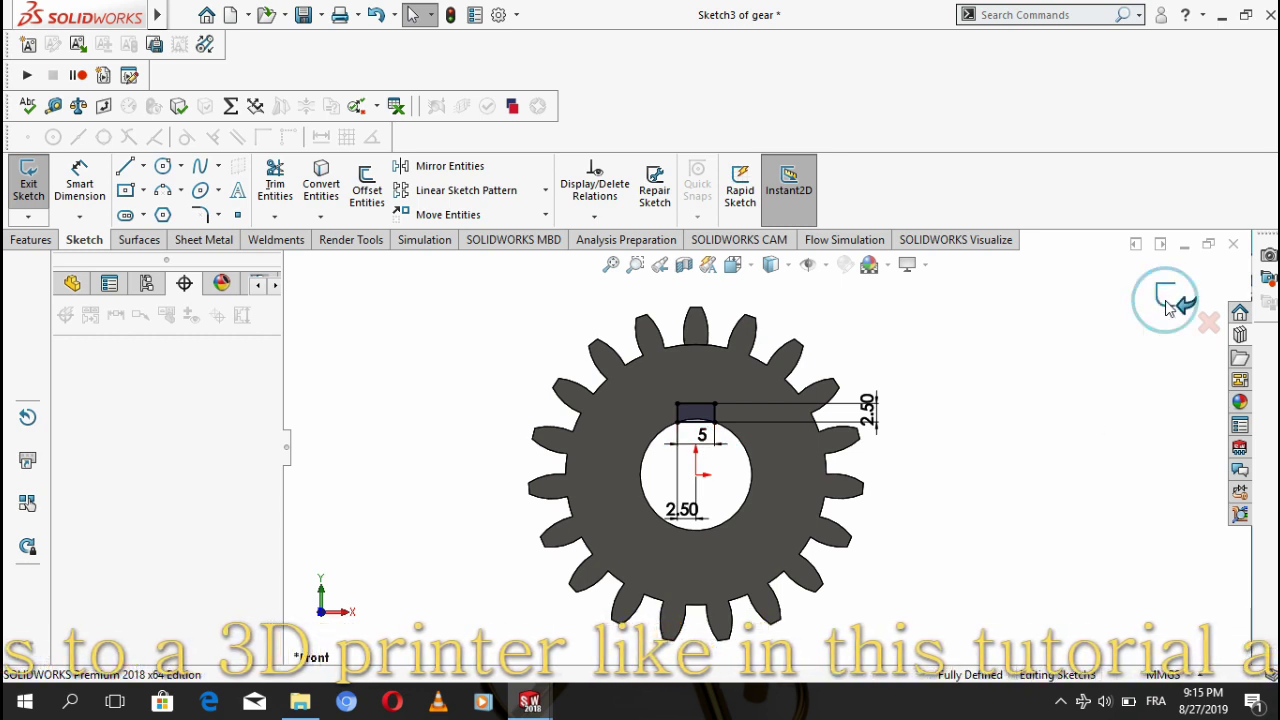
{"action": "key", "text": "ctrl+b"}
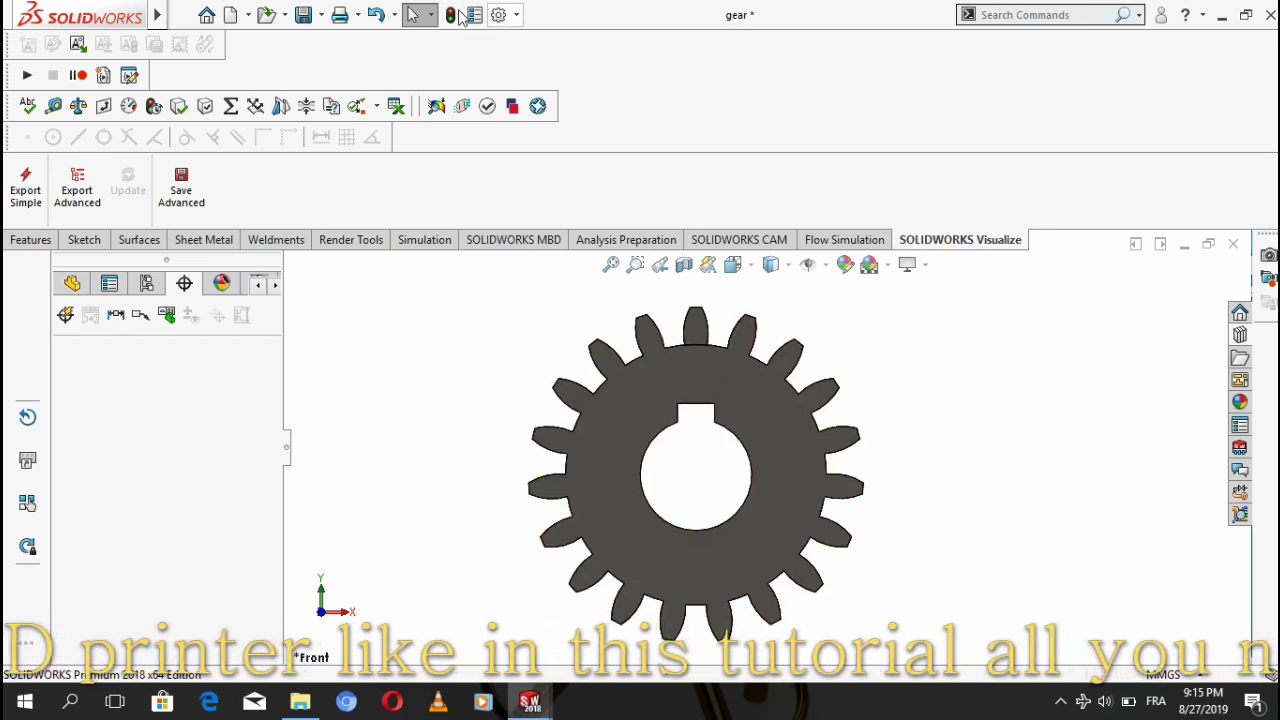
Save As STL (*.stl) named gear, confirming the replace and the STL export summary
{"action": "left_click", "coordinate": [321, 15]}
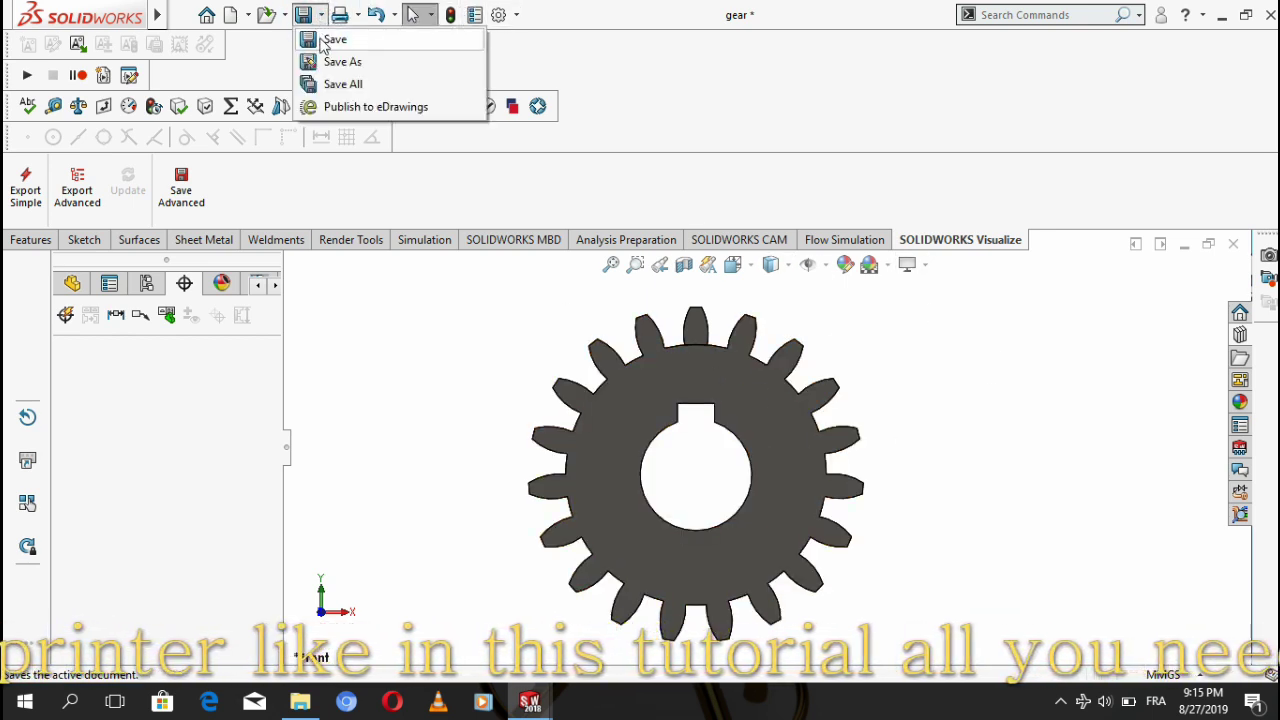
{"action": "left_click", "coordinate": [340, 62]}
{"action": "left_click", "coordinate": [486, 284]}
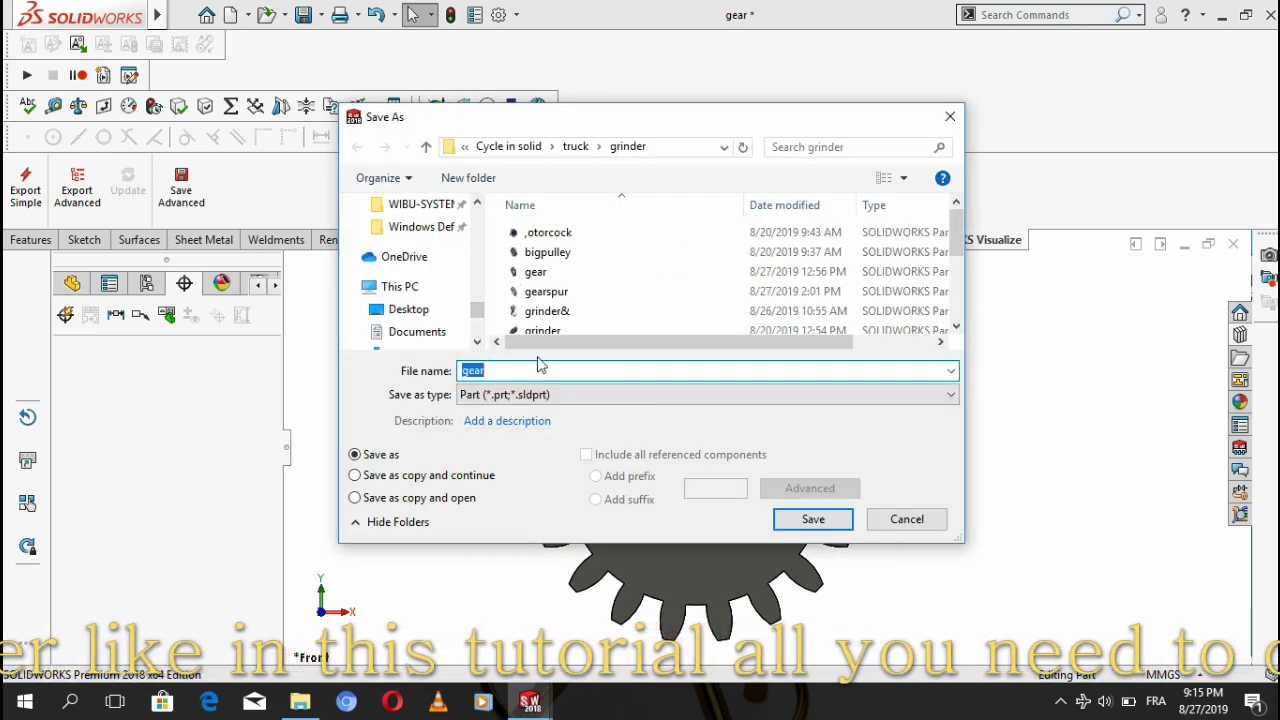
{"action": "left_click", "coordinate": [755, 394]}
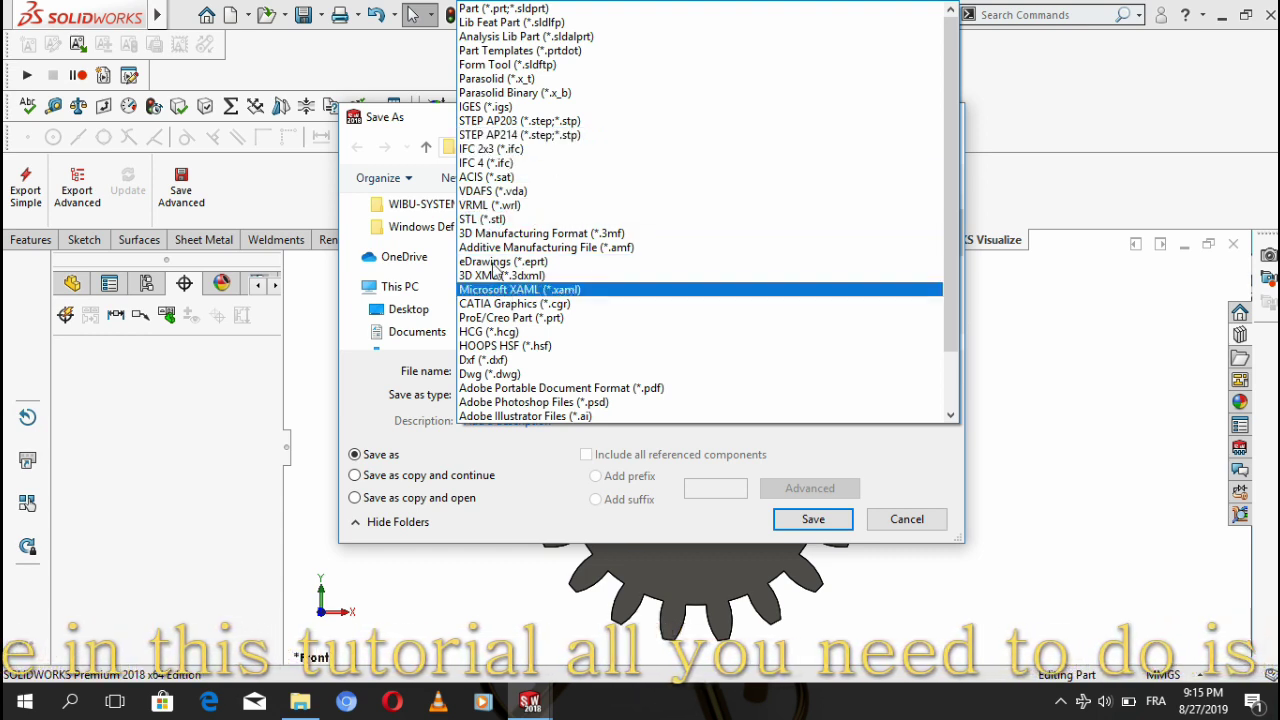
{"action": "left_click", "coordinate": [489, 222]}
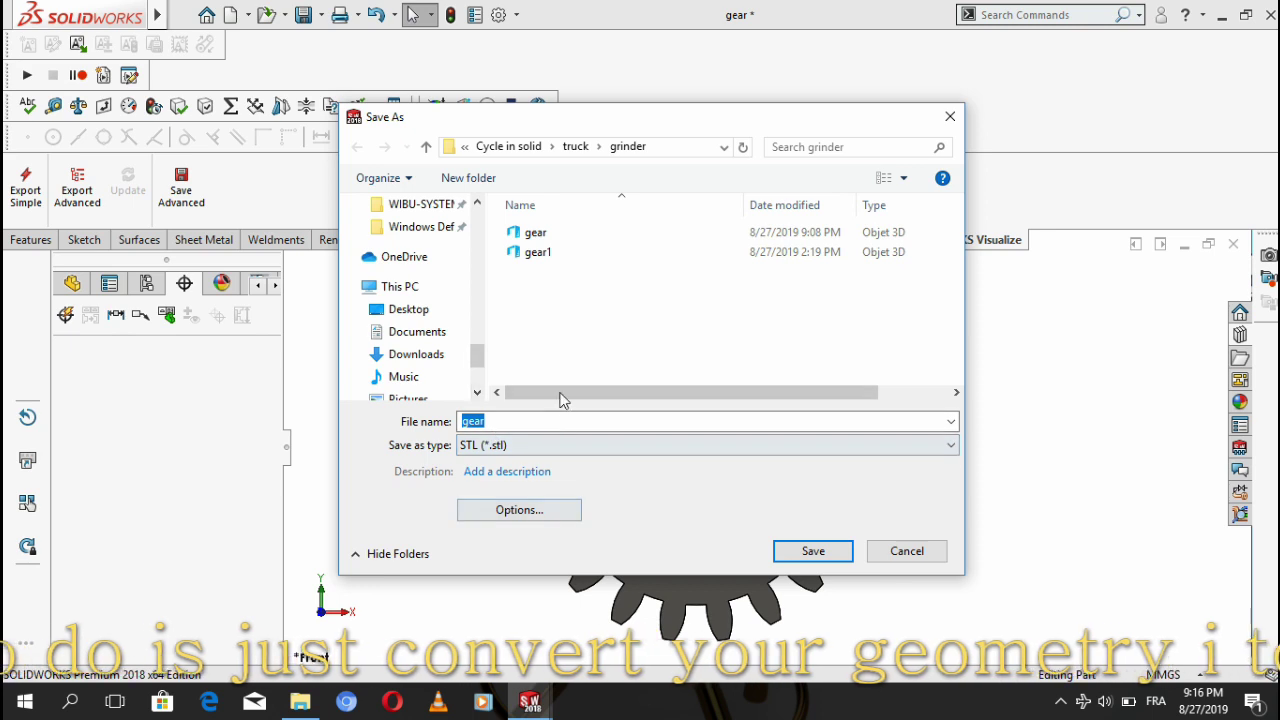
{"action": "left_click", "coordinate": [530, 233]}
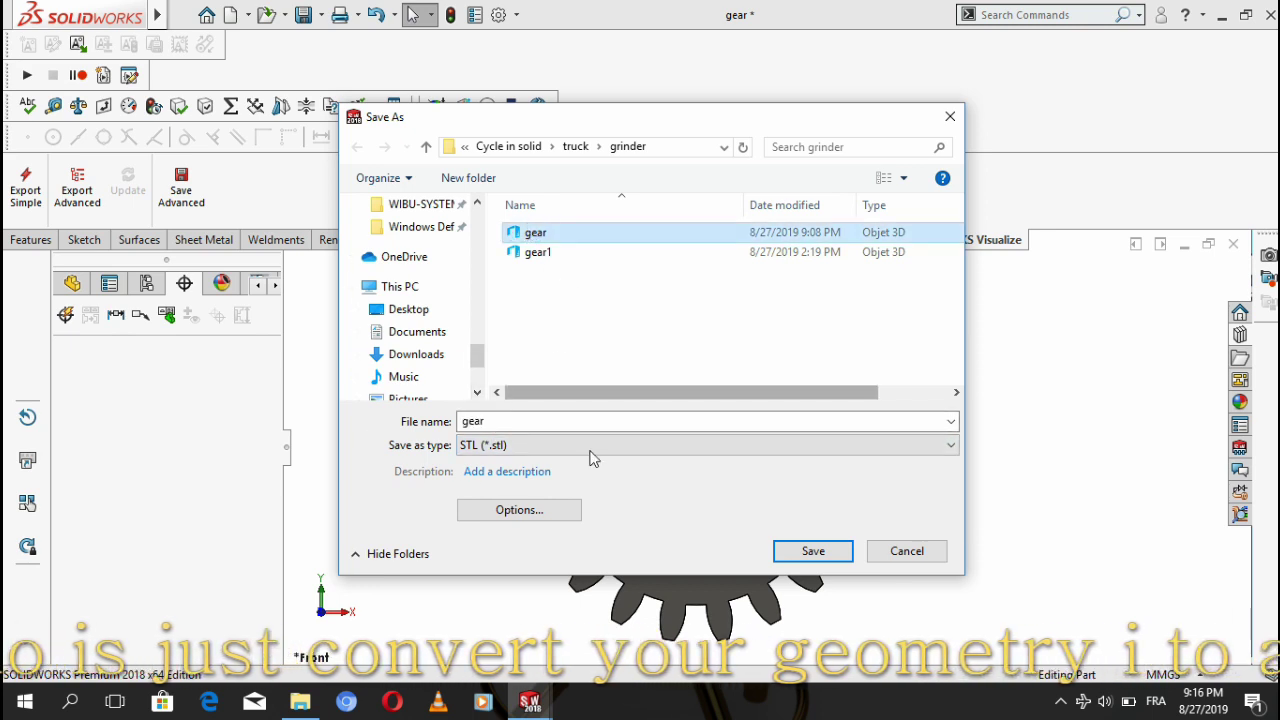
{"action": "left_click", "coordinate": [830, 550]}
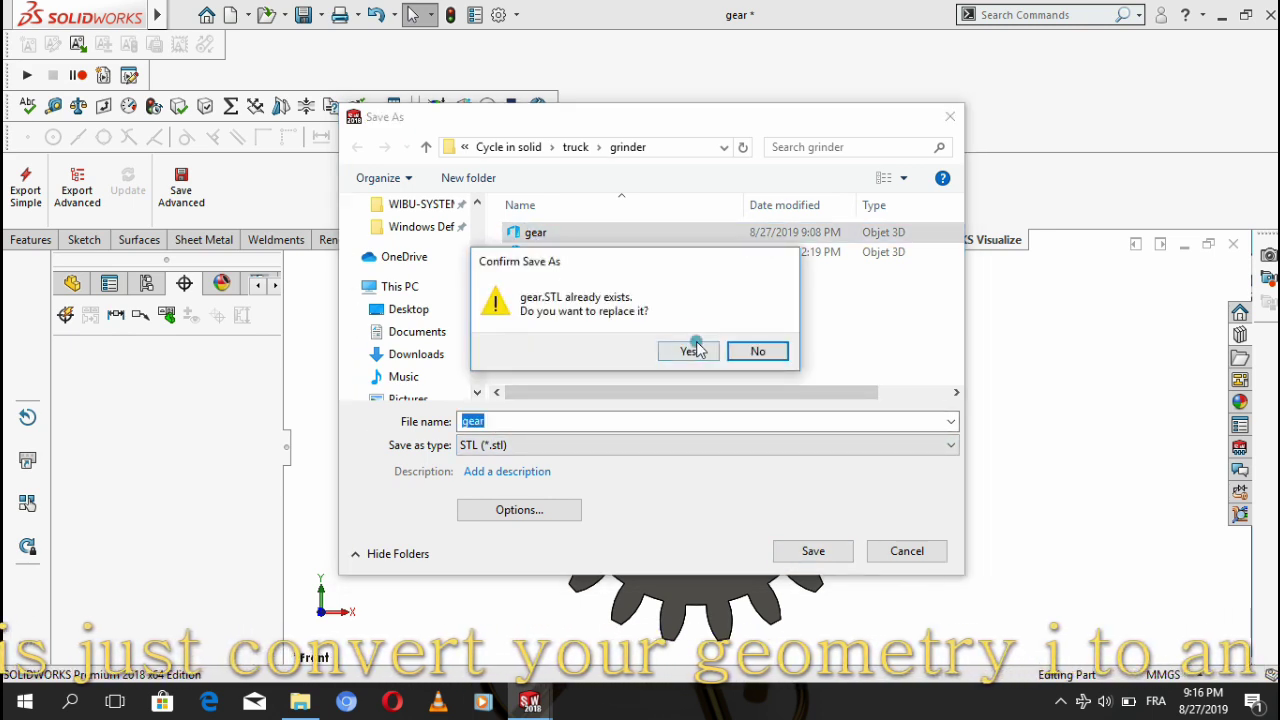
{"action": "left_click", "coordinate": [695, 348]}
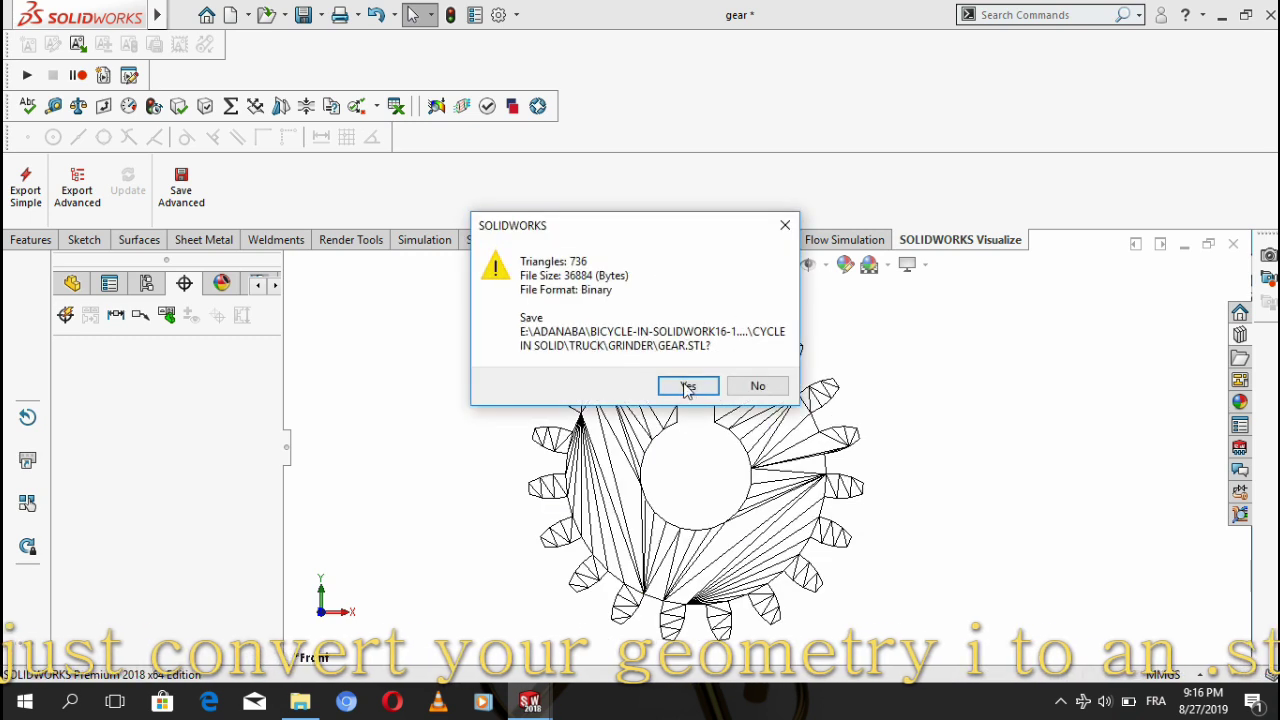
{"action": "left_click", "coordinate": [687, 387]}
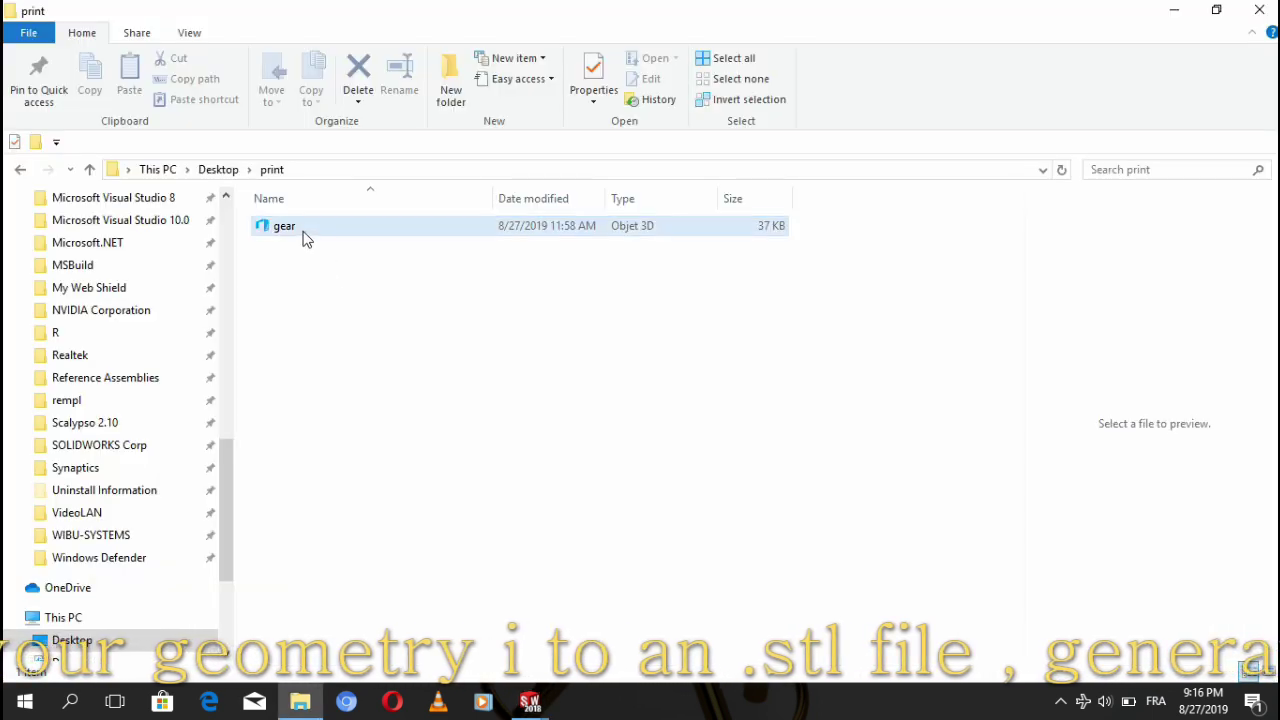
Open the gear file from Desktop > print in 3D Builder
{"action": "double_click", "coordinate": [286, 228]}
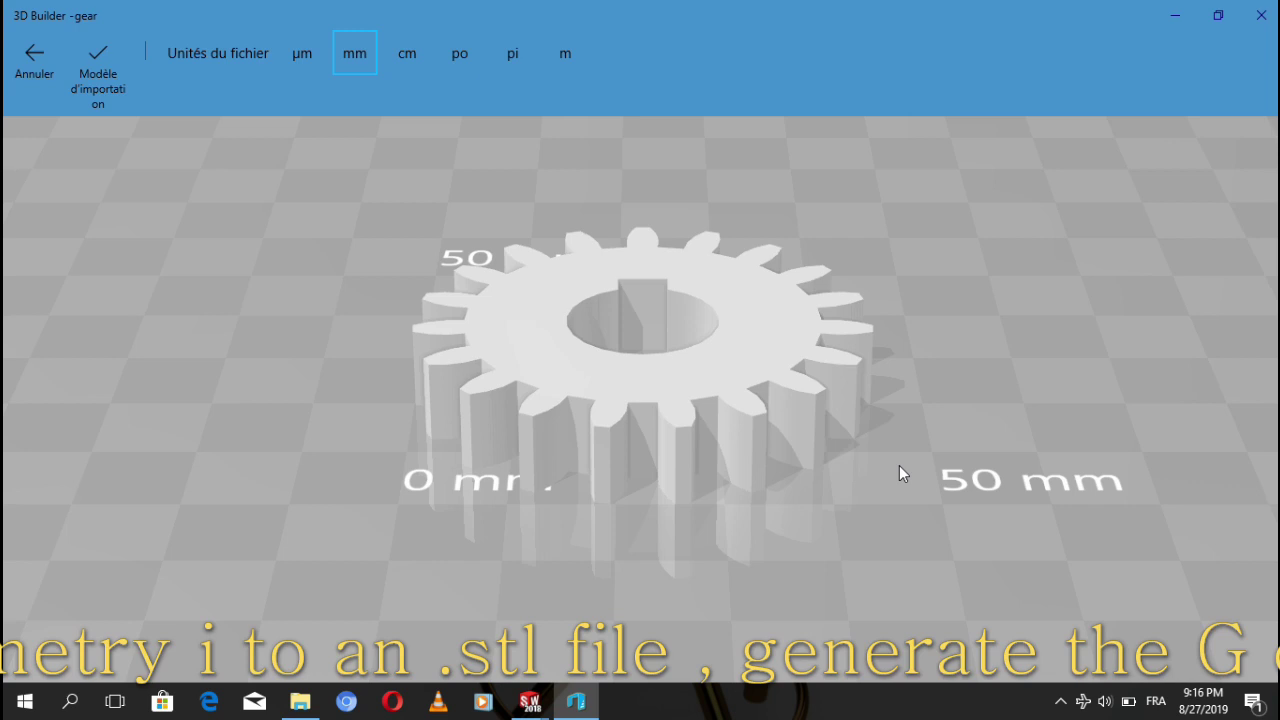
{"action": "scroll", "coordinate": [794, 433], "scroll_direction": "up", "scroll_amount": 2}
{"action": "scroll", "coordinate": [792, 409], "scroll_direction": "down", "scroll_amount": 4}
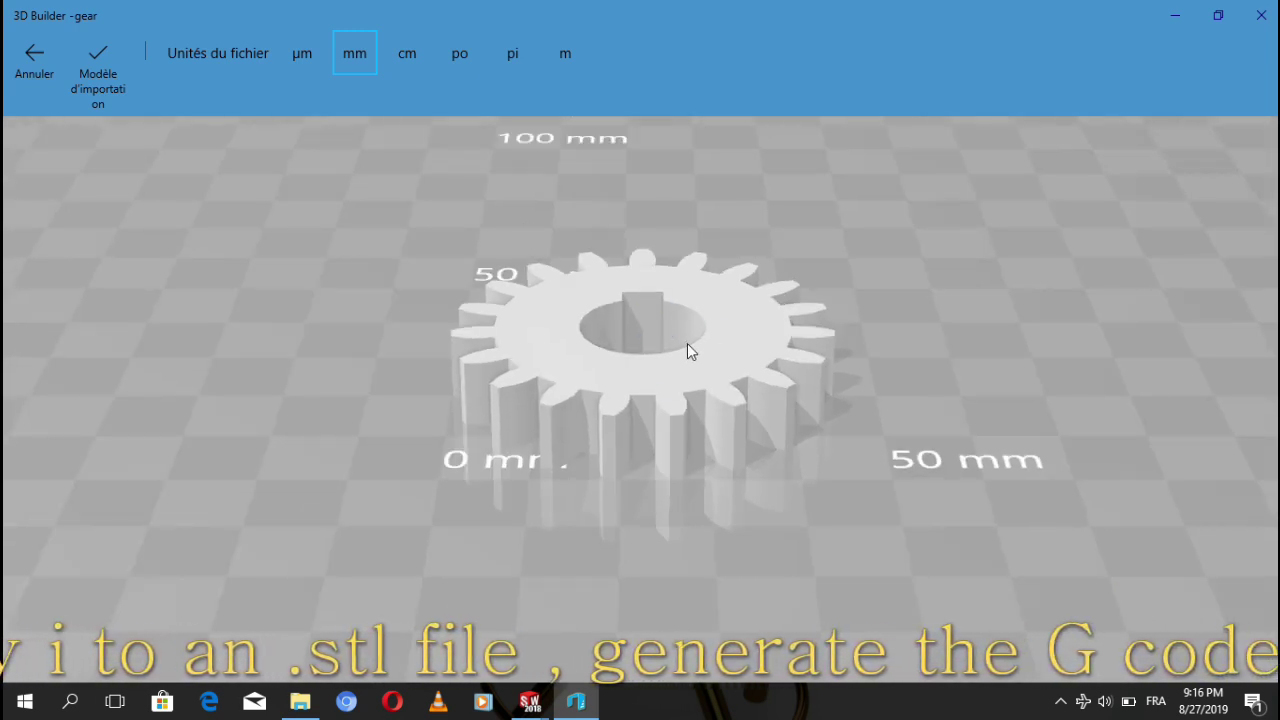
{"action": "middle_click_drag", "start_coordinate": [687, 350], "coordinate": [633, 338]}
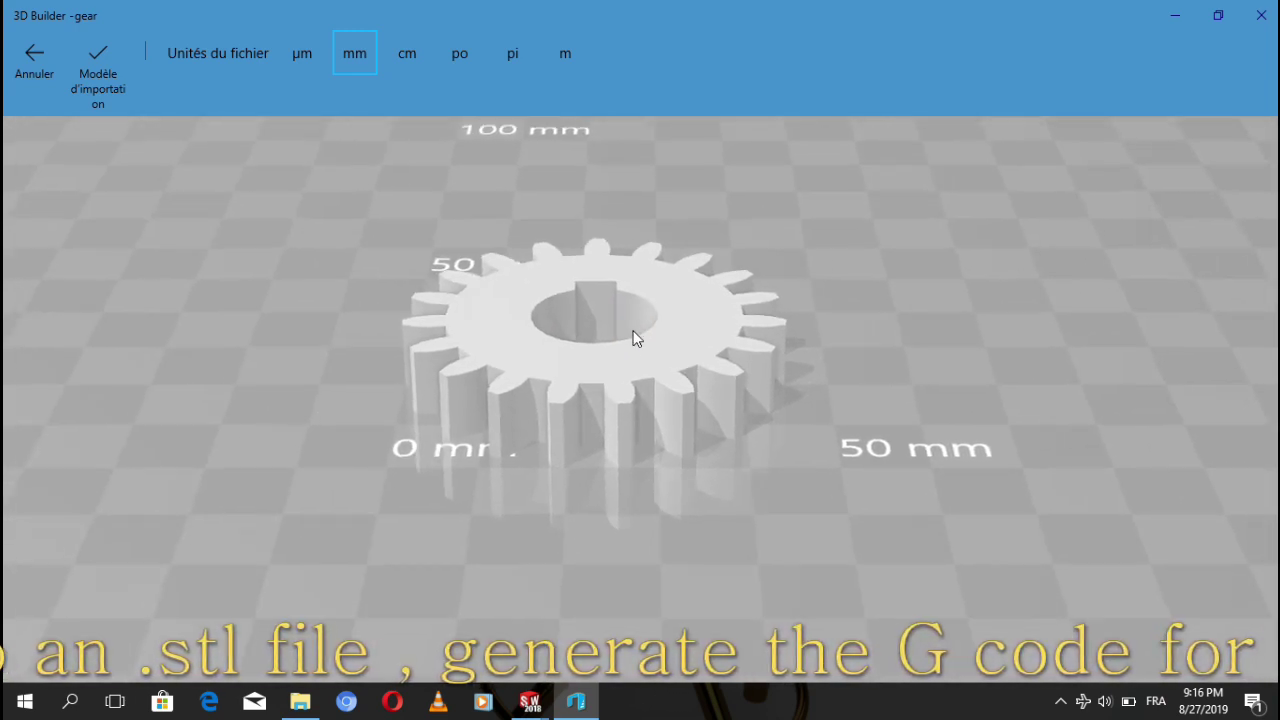
{"action": "right_click_drag", "start_coordinate": [514, 349], "coordinate": [728, 336]}
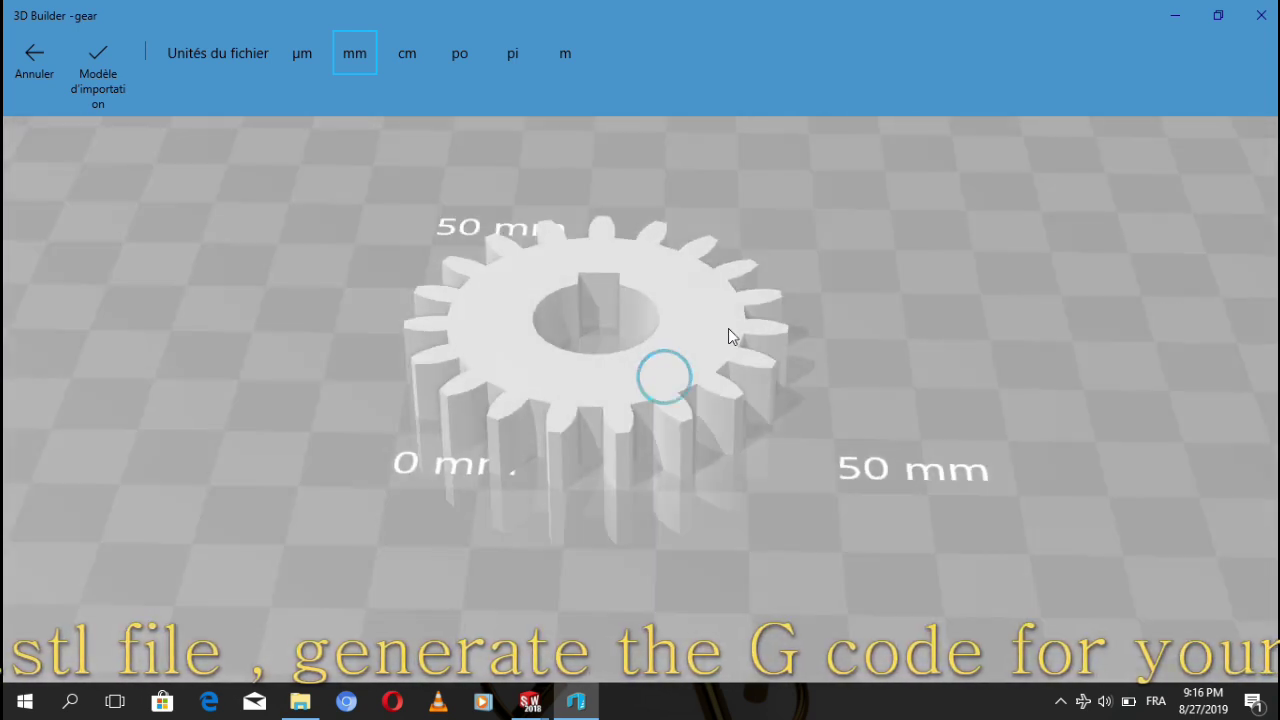
{"action": "right_click_drag", "start_coordinate": [809, 357], "coordinate": [829, 349]}
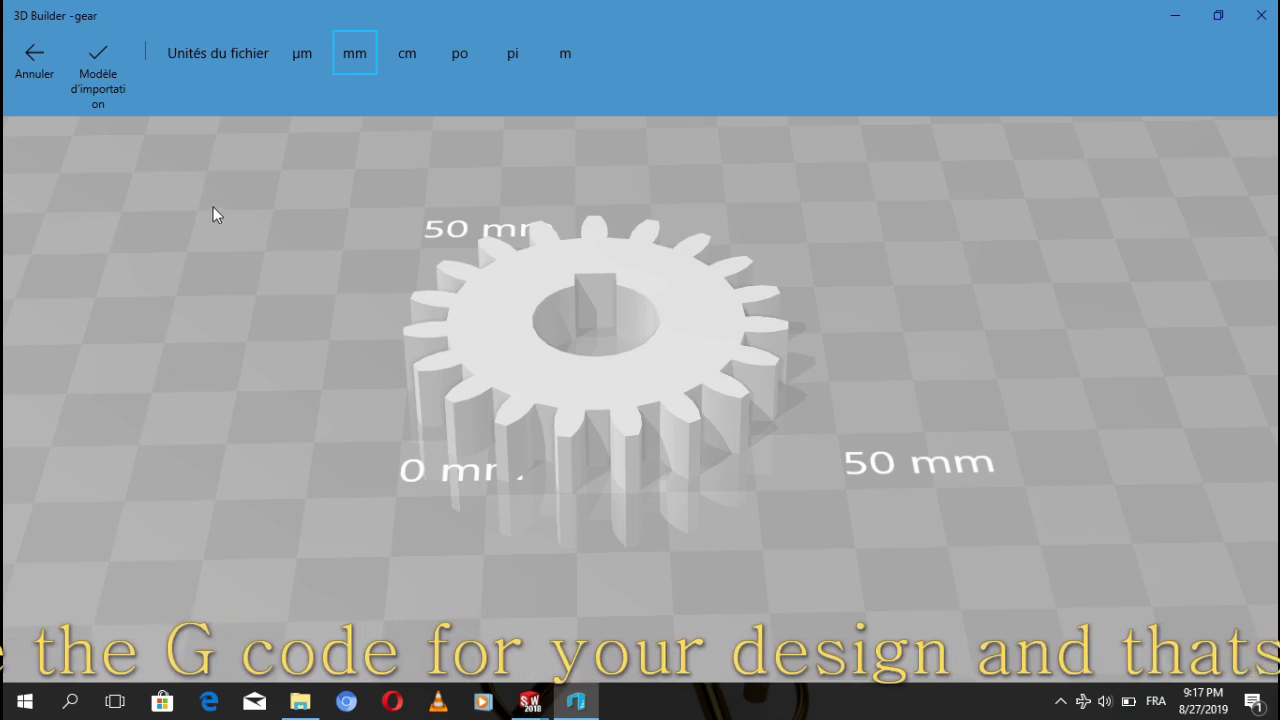
Import the gear into the scene and bring up the Imprimer en 3D print setup
{"action": "left_click", "coordinate": [104, 62]}
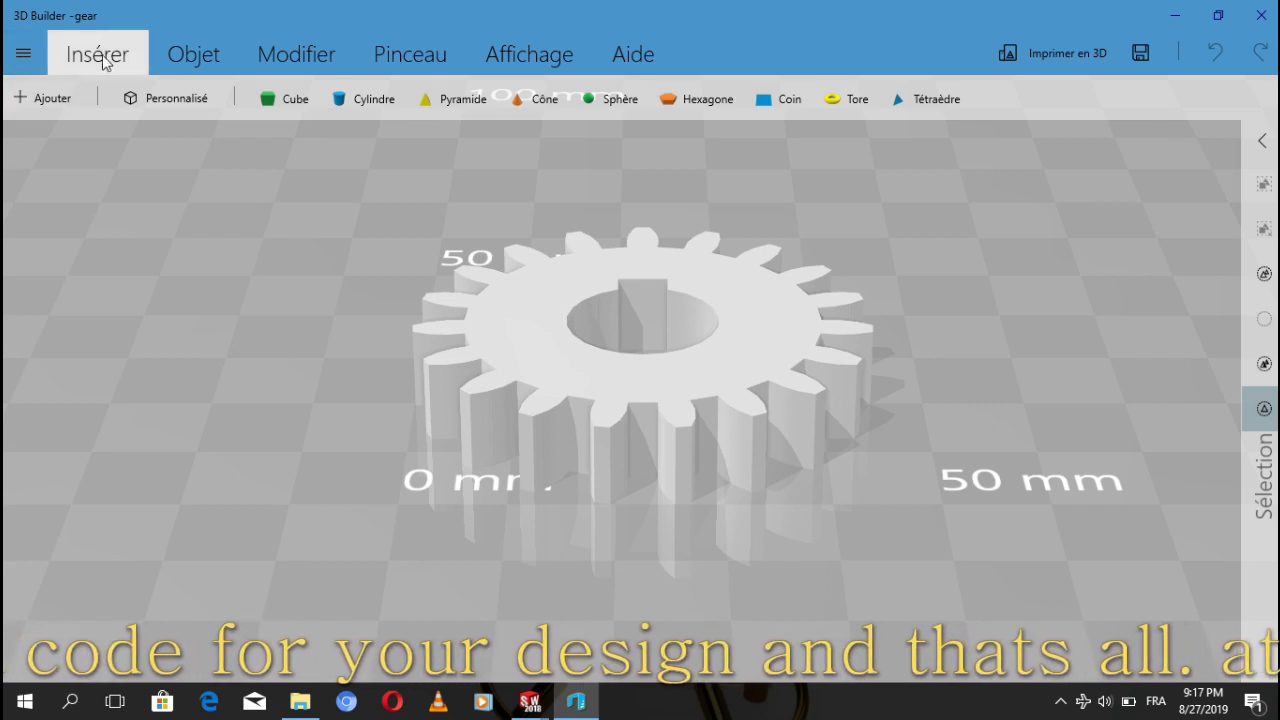
{"action": "left_click", "coordinate": [24, 55]}
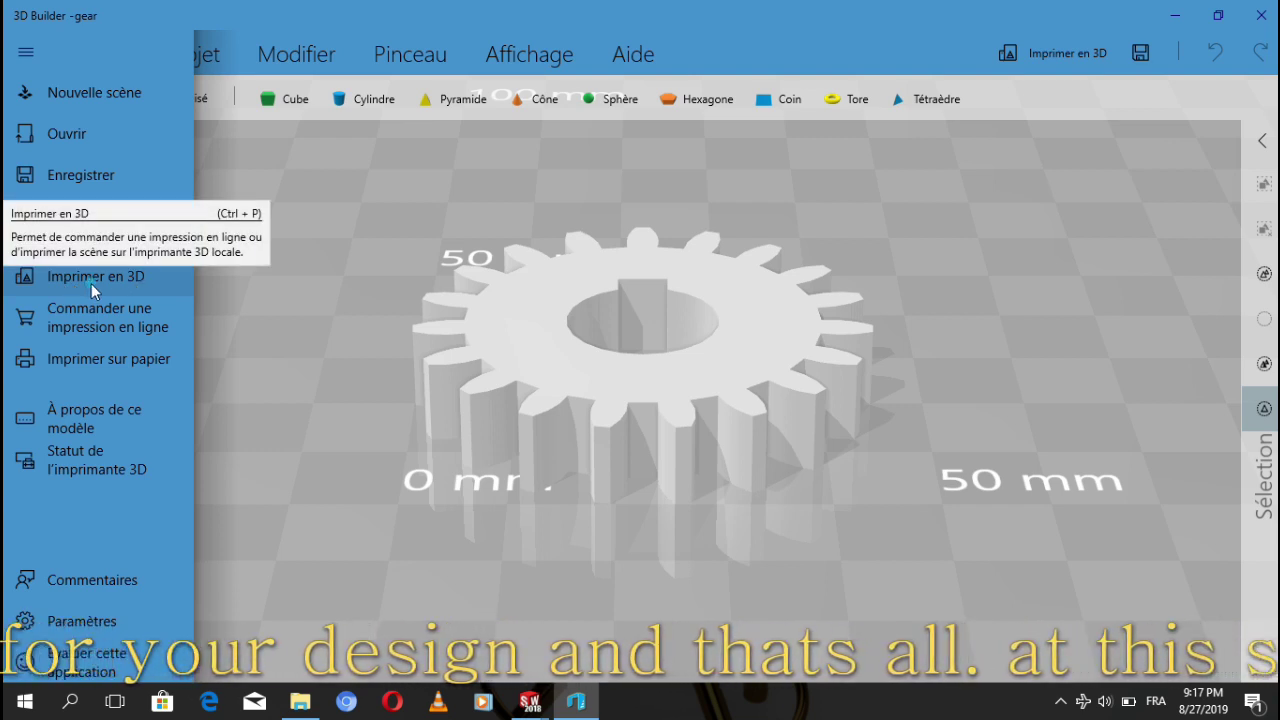
{"action": "key", "text": "alt+F4"}
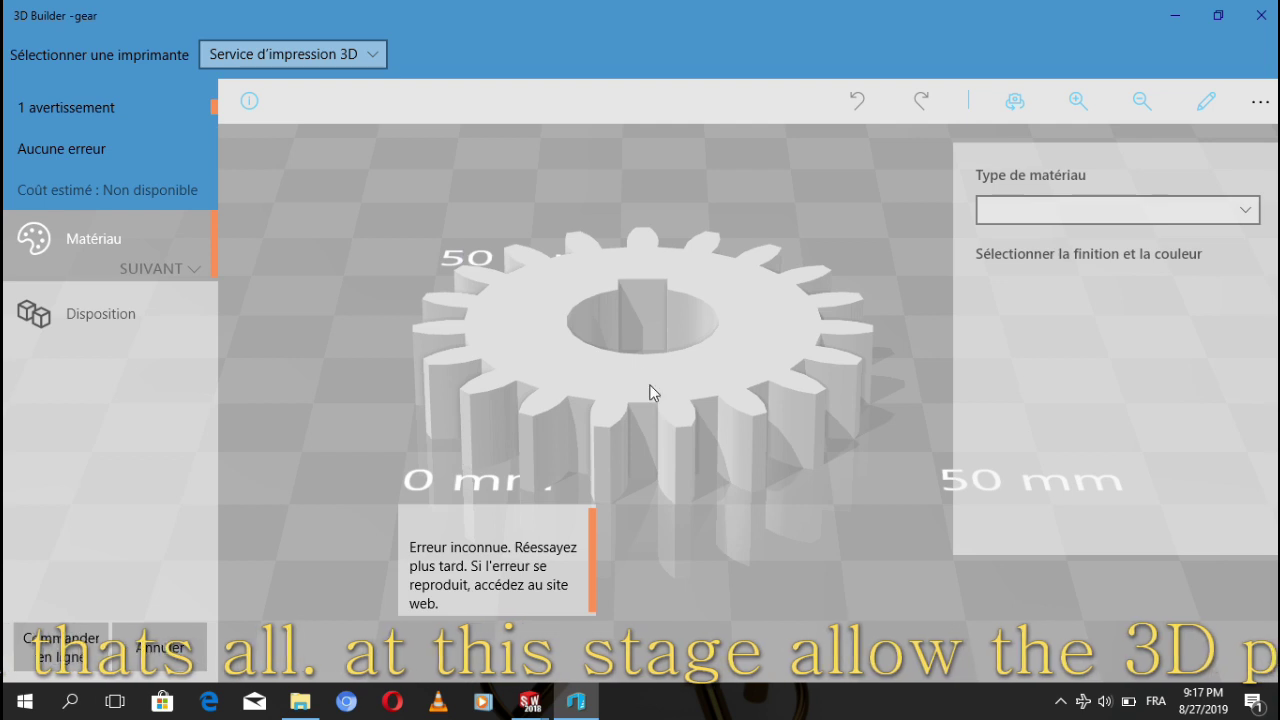
Move to the layout step and scale the gear to 50%
{"action": "left_click", "coordinate": [184, 264]}
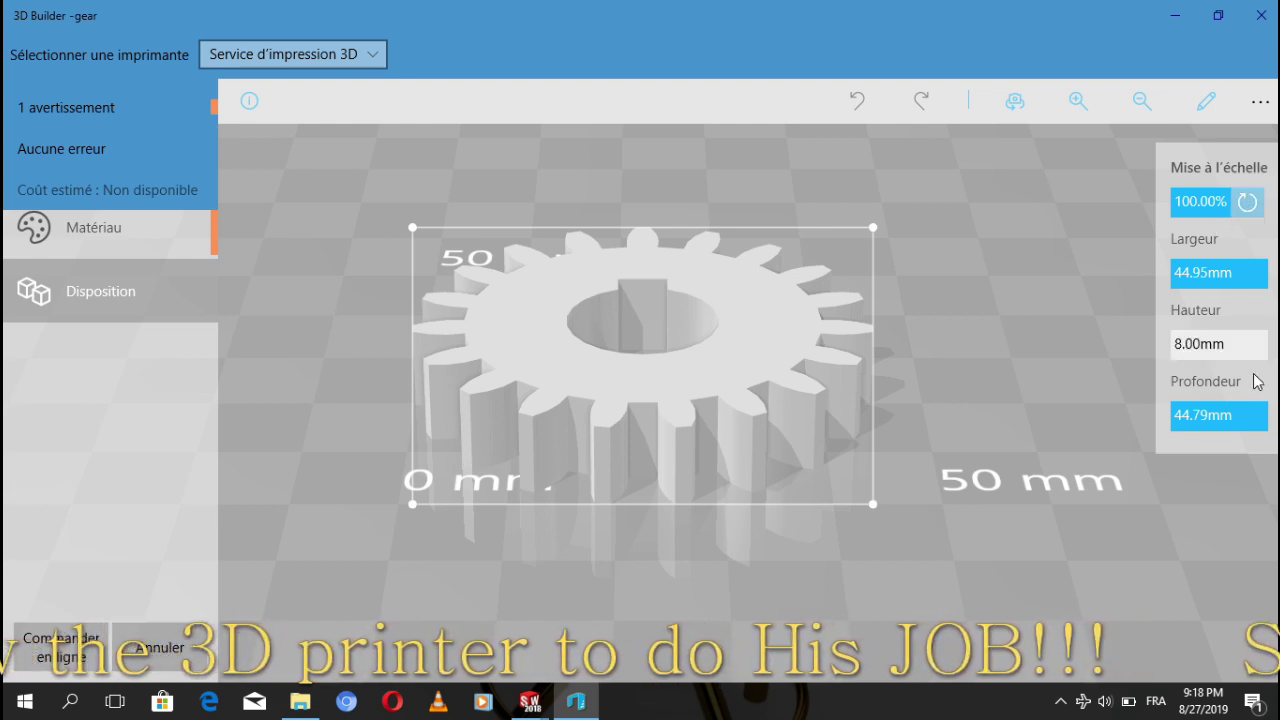
{"action": "left_click", "coordinate": [1182, 279]}
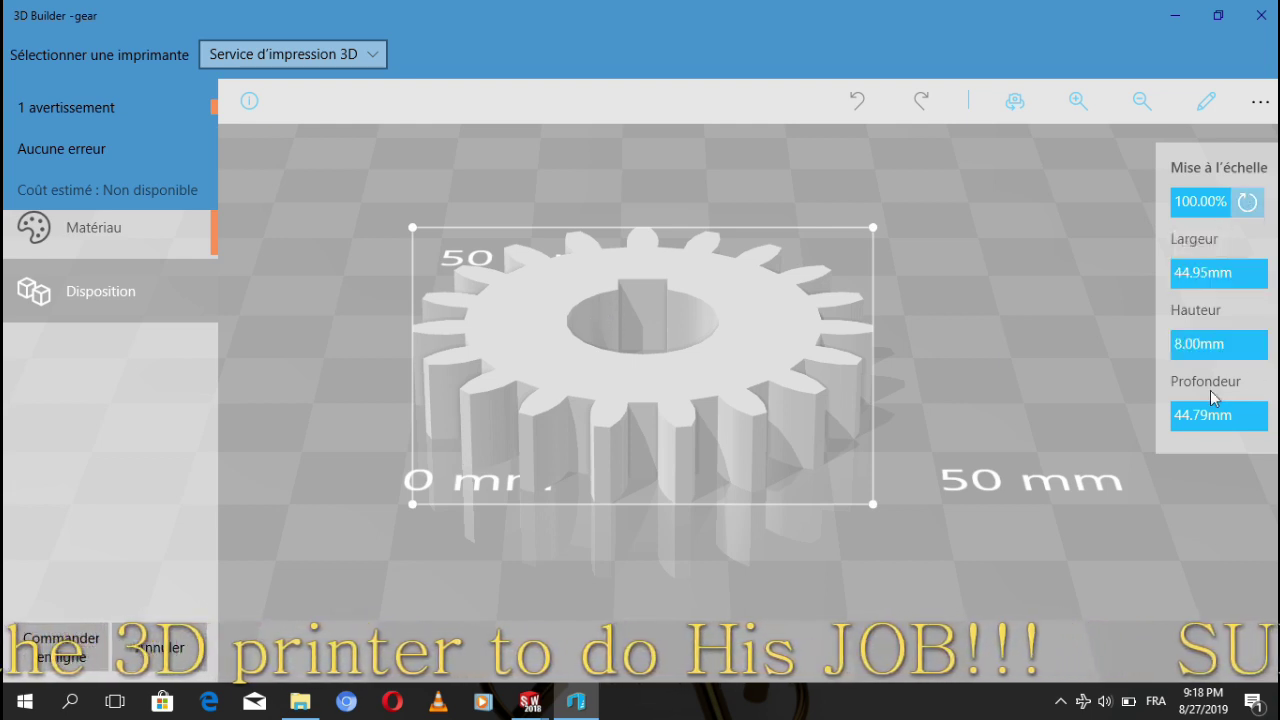
{"action": "left_click", "coordinate": [1195, 425]}
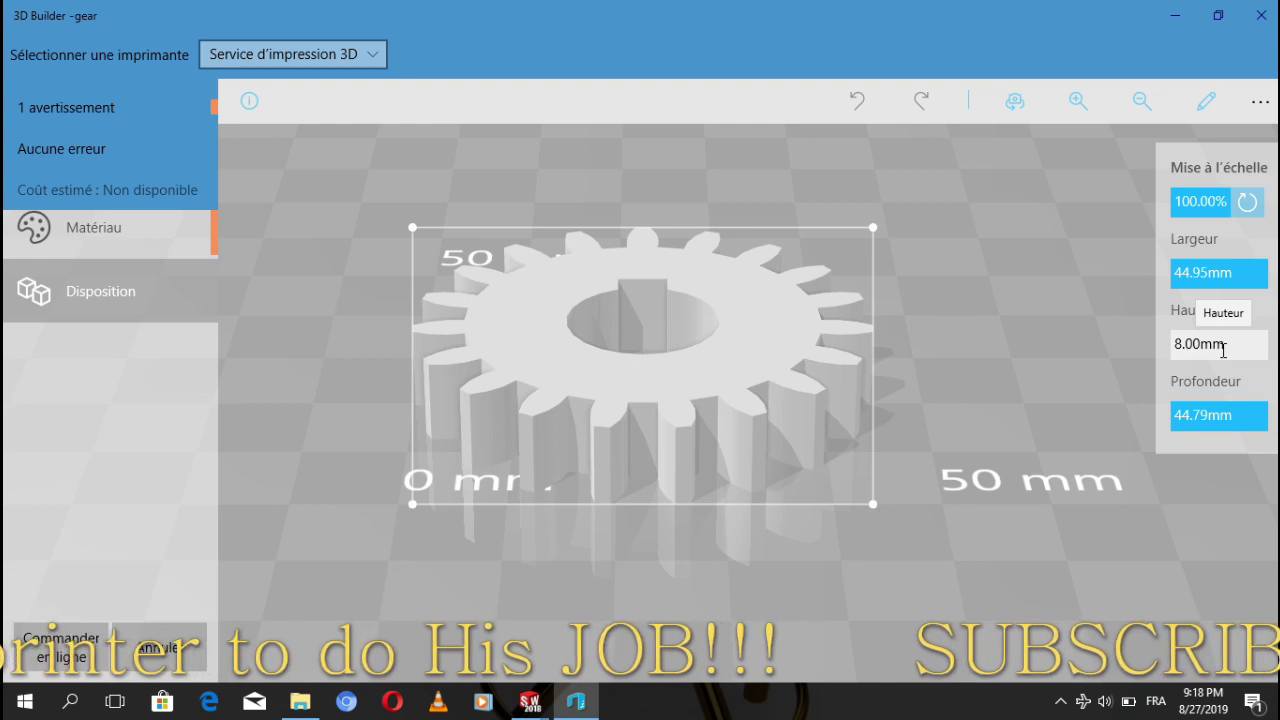
{"action": "left_click", "coordinate": [1220, 196]}
{"action": "type", "text": "50"}
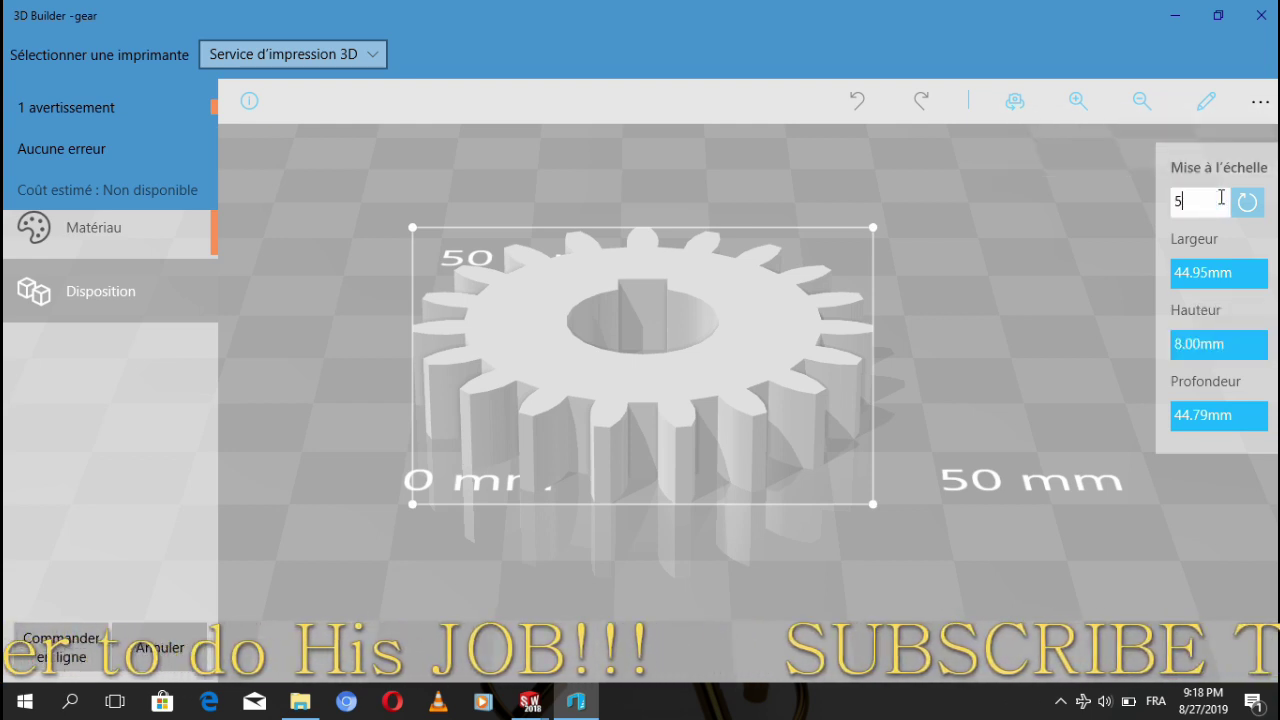
{"action": "key", "text": "Return"}
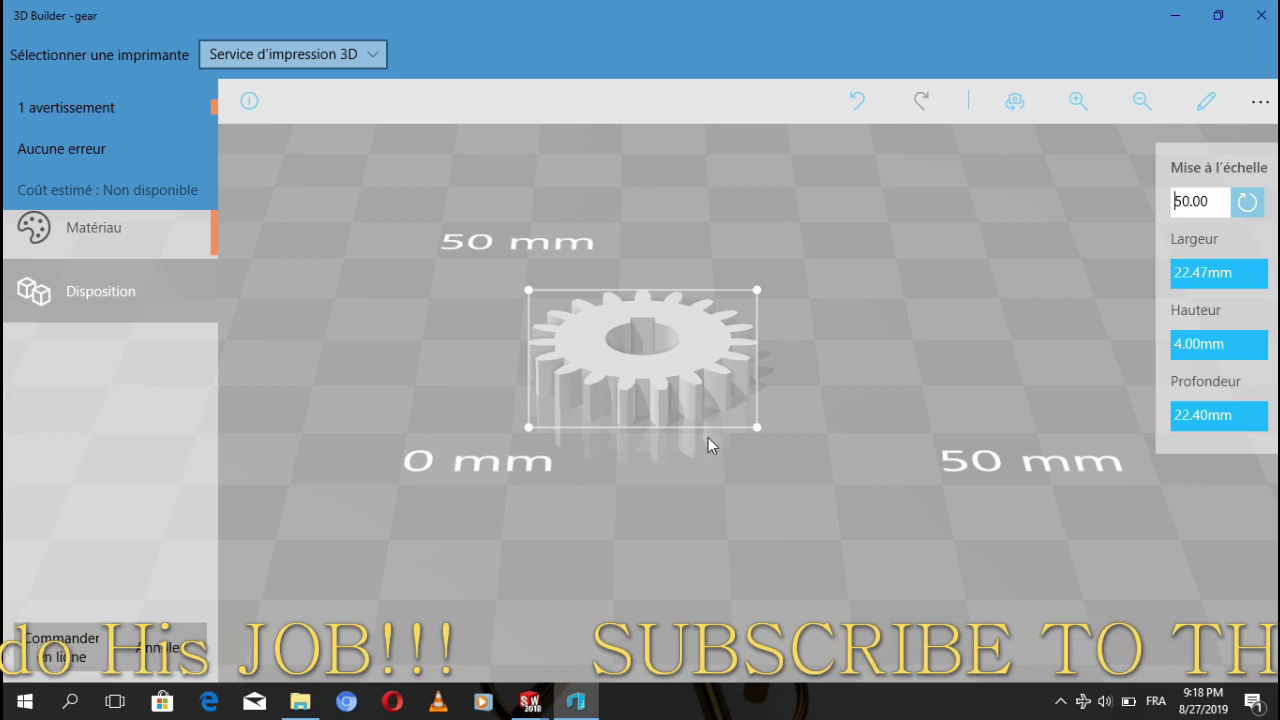
Drag the gear's corner handles to about 57%, then reset the scale to 100%
{"action": "left_click_drag", "start_coordinate": [757, 428], "coordinate": [803, 478]}
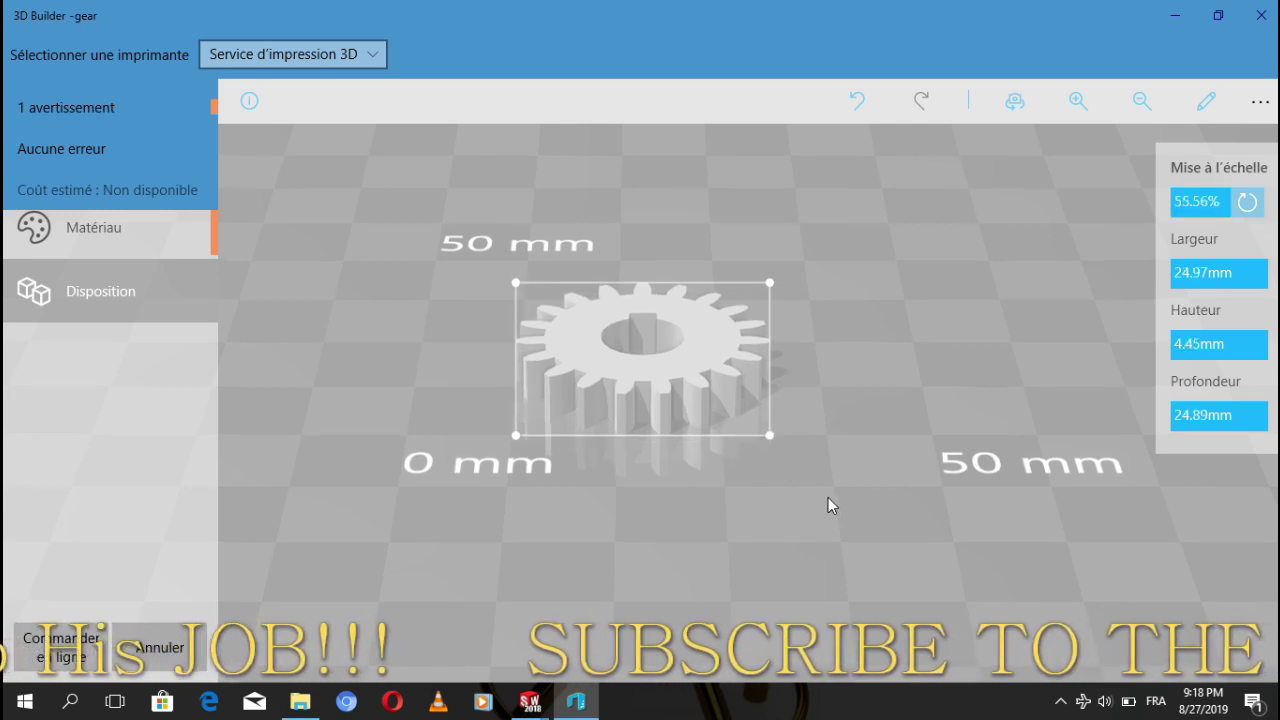
{"action": "left_click_drag", "start_coordinate": [766, 437], "coordinate": [838, 492]}
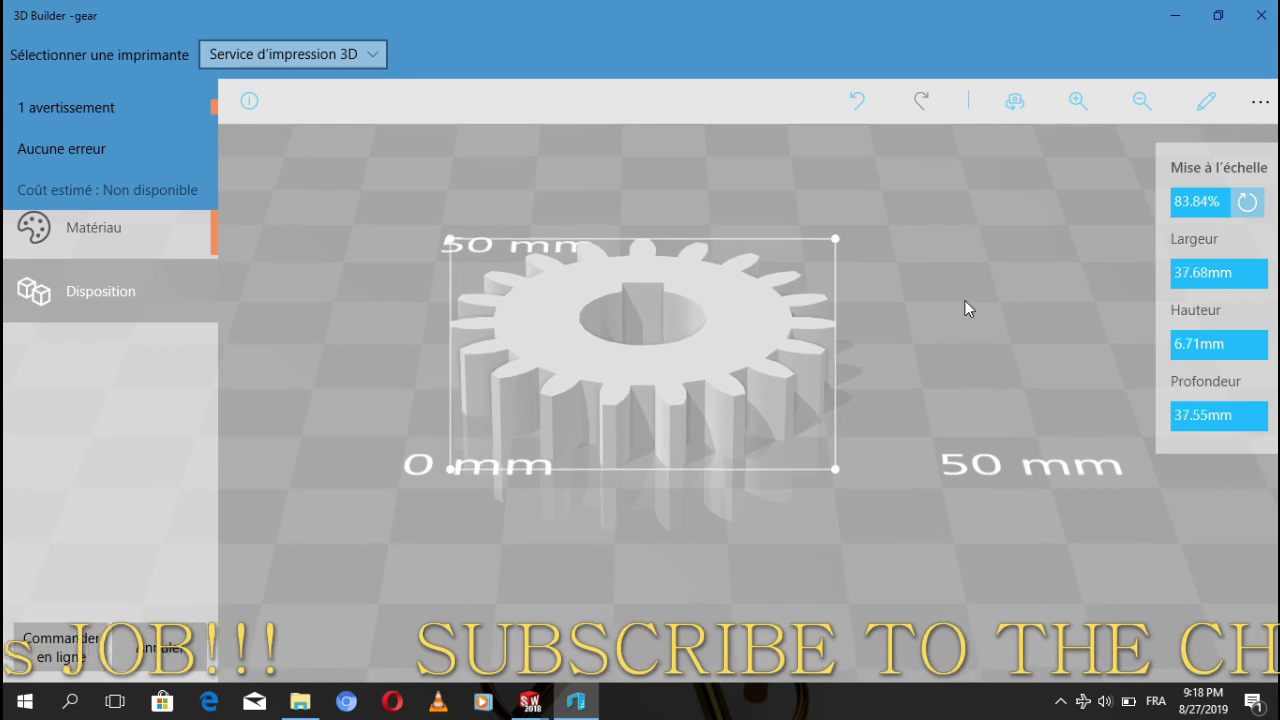
{"action": "left_click", "coordinate": [1247, 203]}
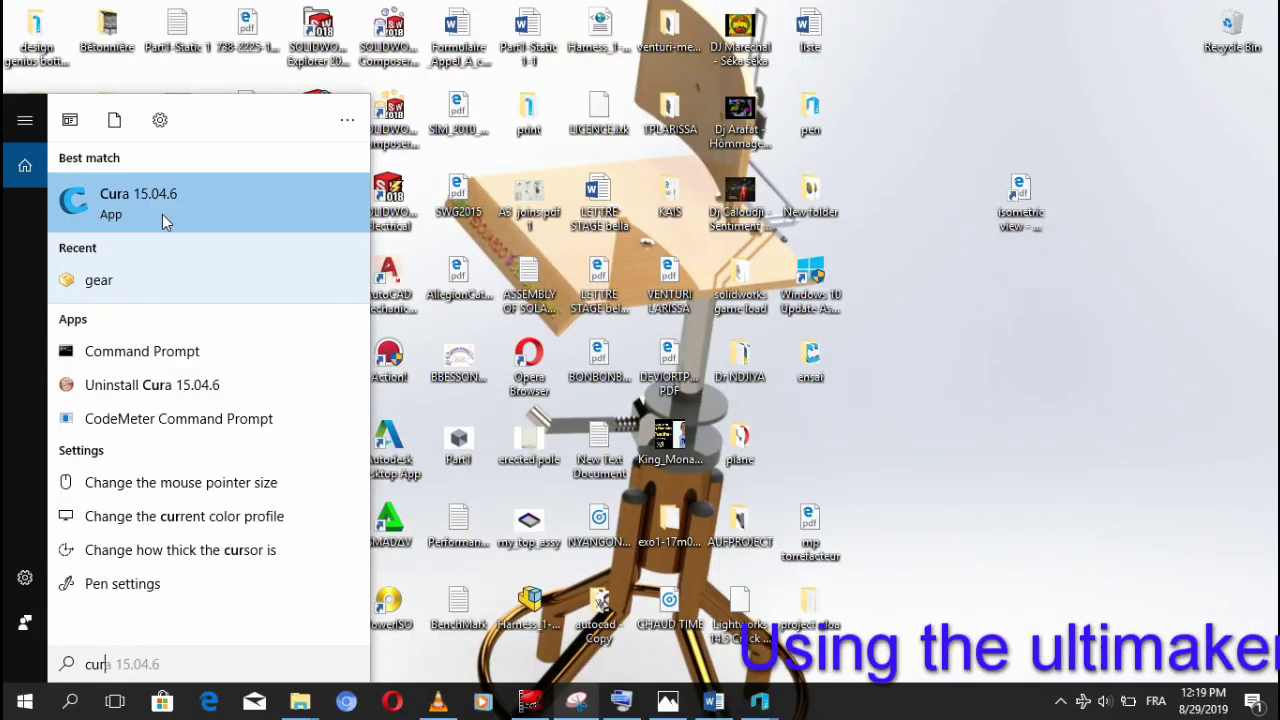
Launch Cura 15.04.6 and keep Ultimaker 2 Extended+ as the machine
{"action": "left_click", "coordinate": [141, 208]}
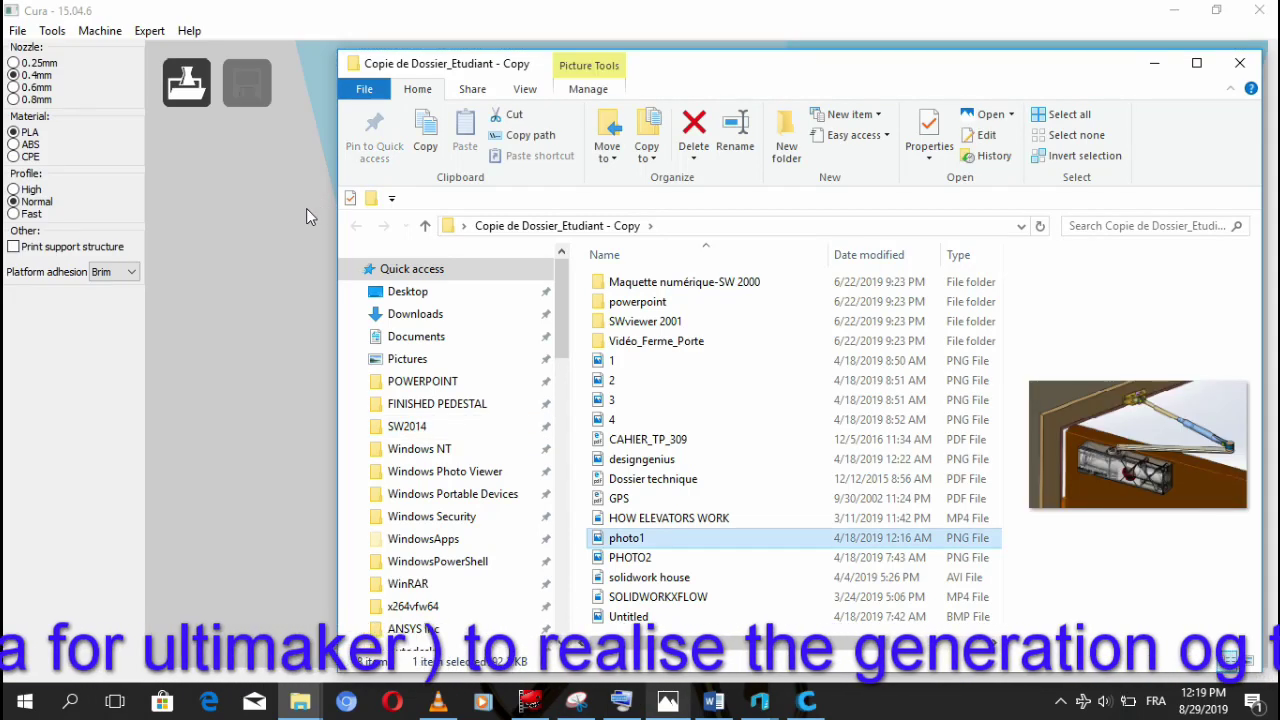
{"action": "left_click", "coordinate": [306, 208]}
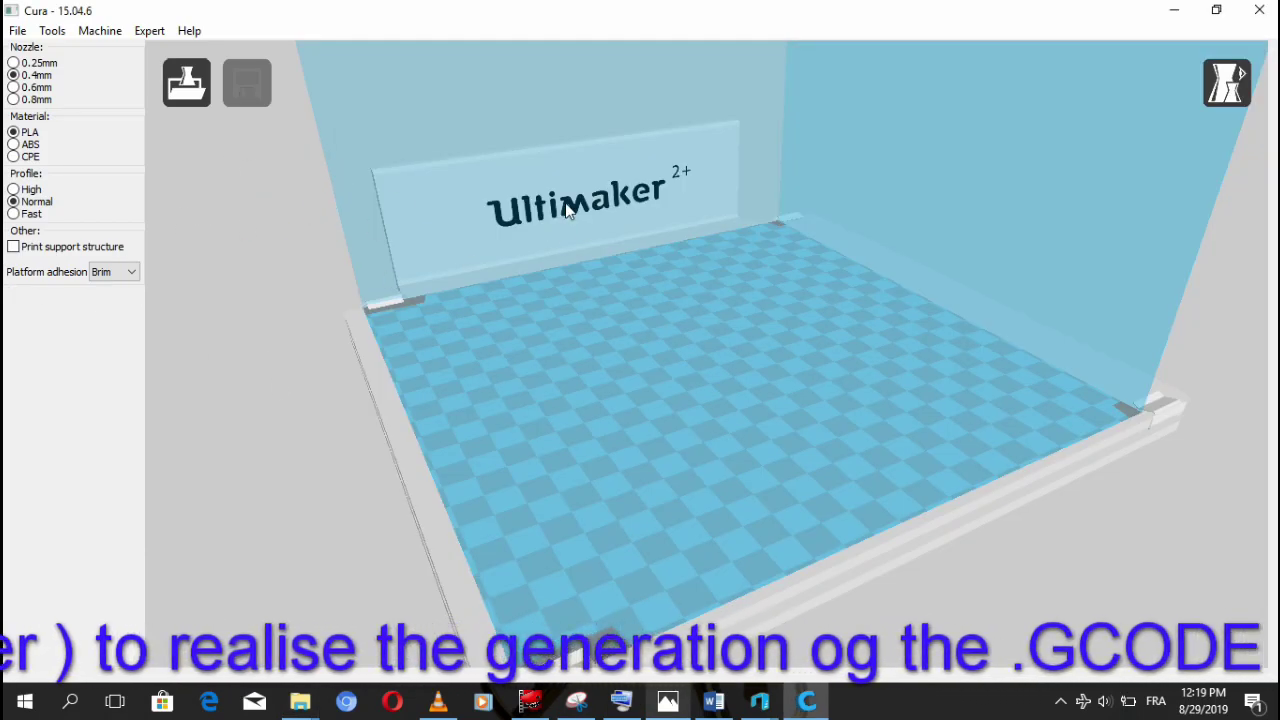
{"action": "left_click", "coordinate": [117, 31]}
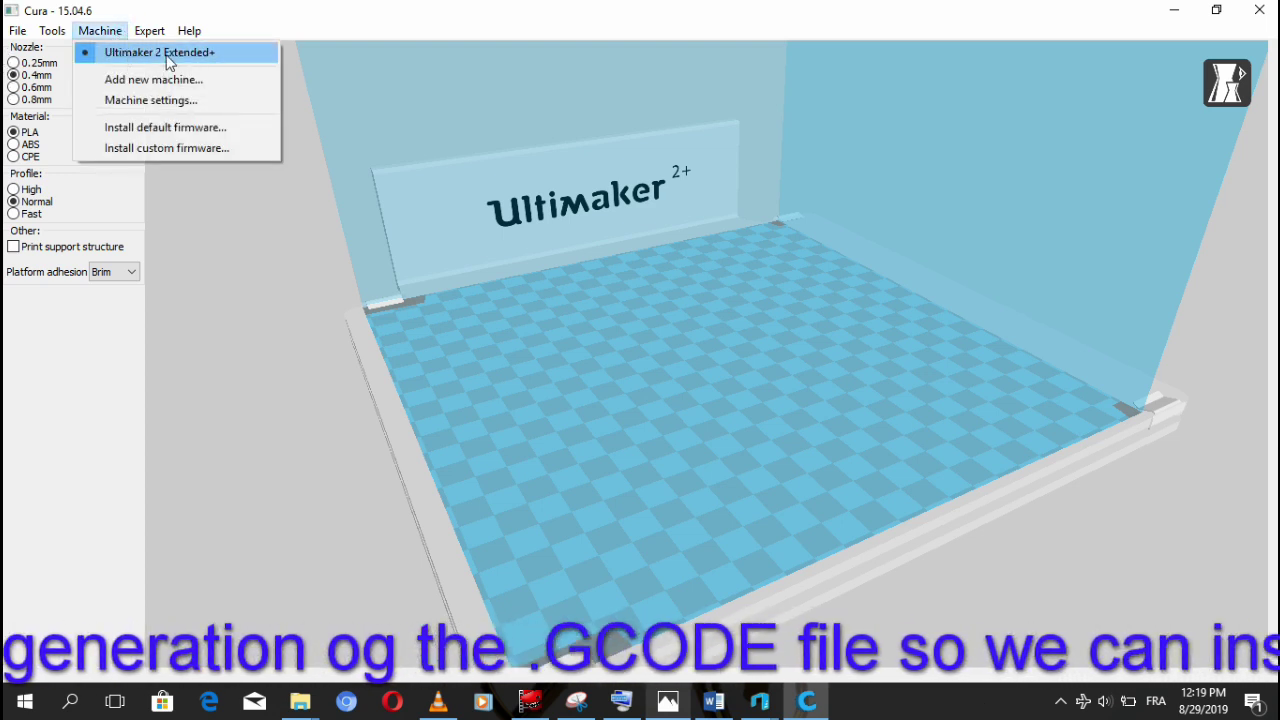
{"action": "left_click", "coordinate": [205, 216]}
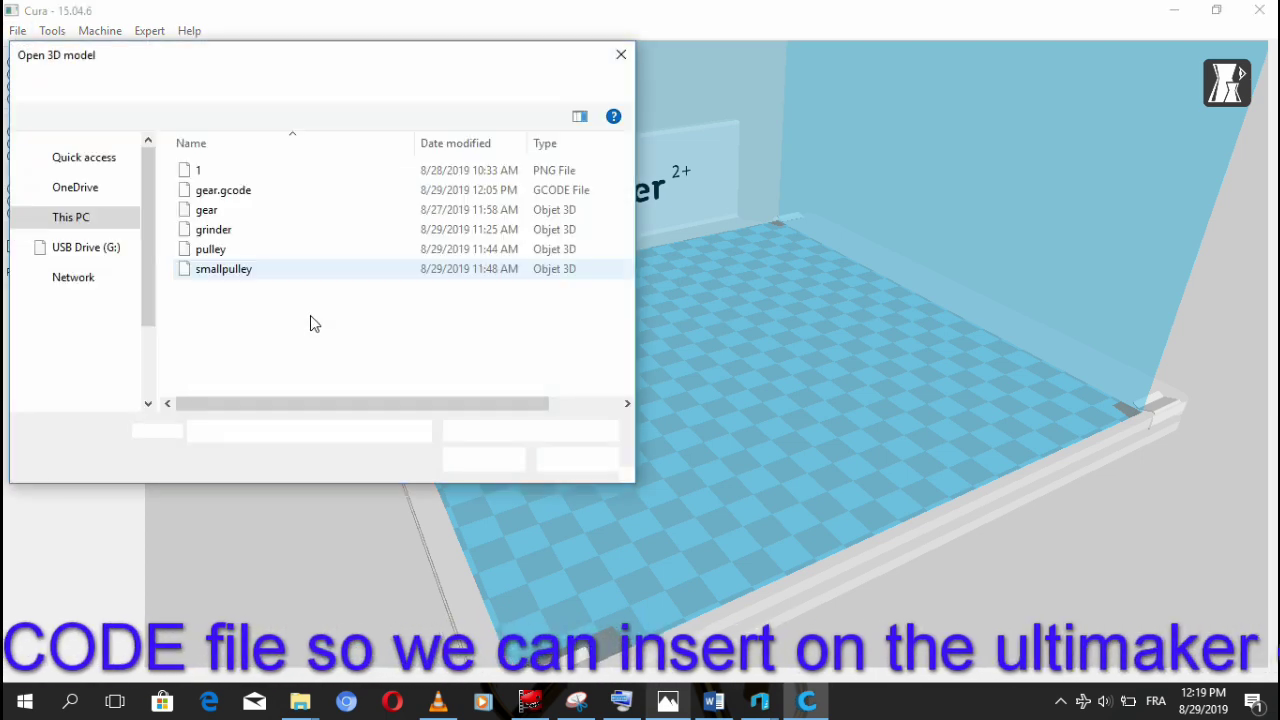
Open the gear file from the print folder, zoom in and select it on the plate
{"action": "left_click", "coordinate": [210, 249]}
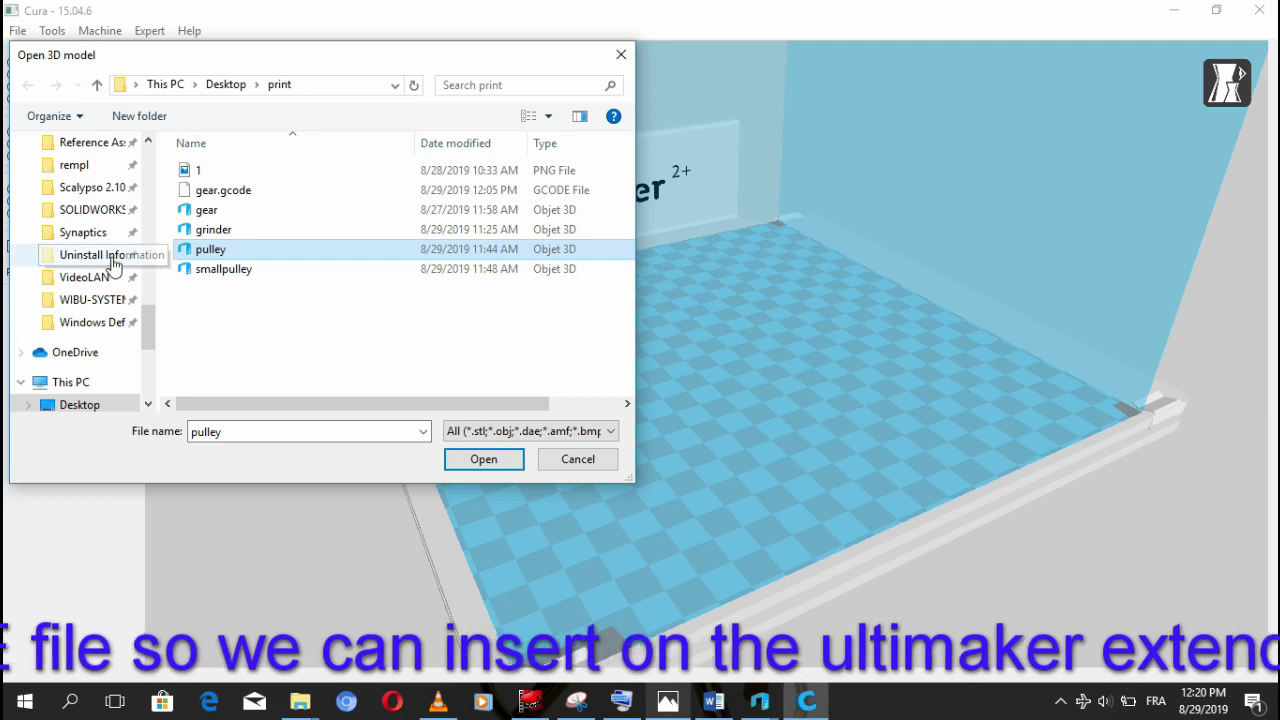
{"action": "left_click", "coordinate": [236, 213]}
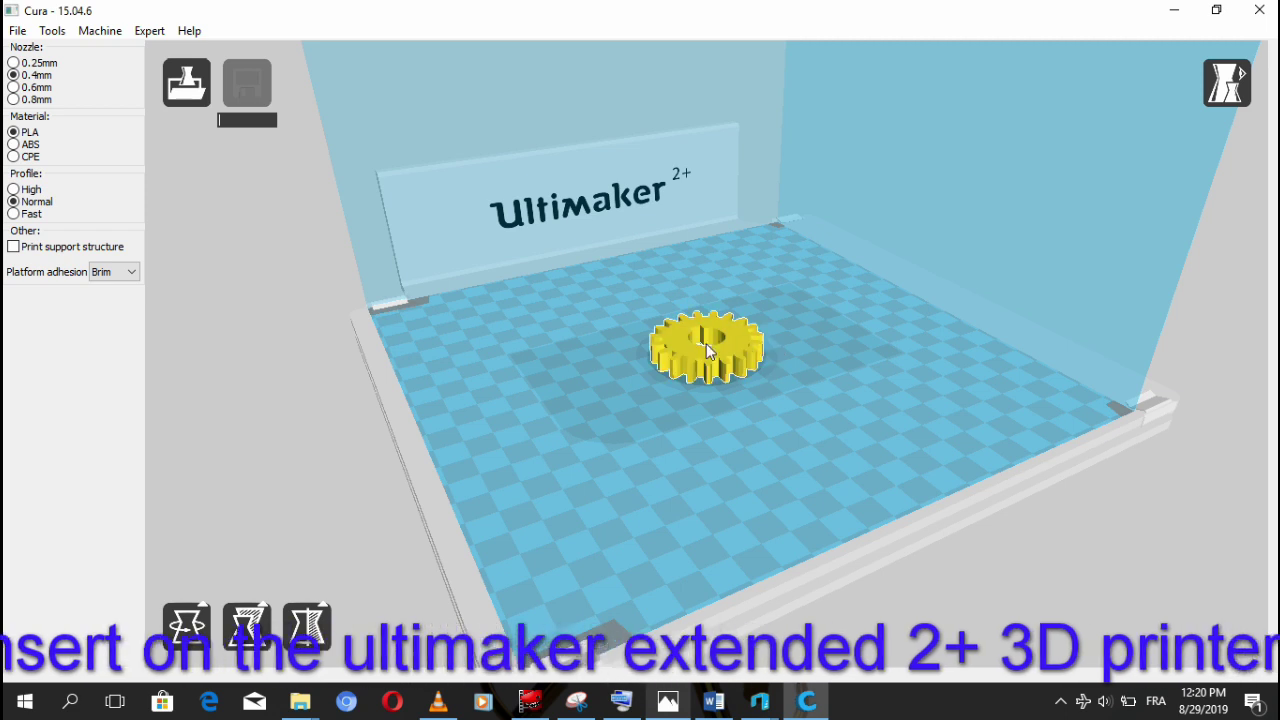
{"action": "scroll", "coordinate": [699, 375], "scroll_direction": "up", "scroll_amount": 5}
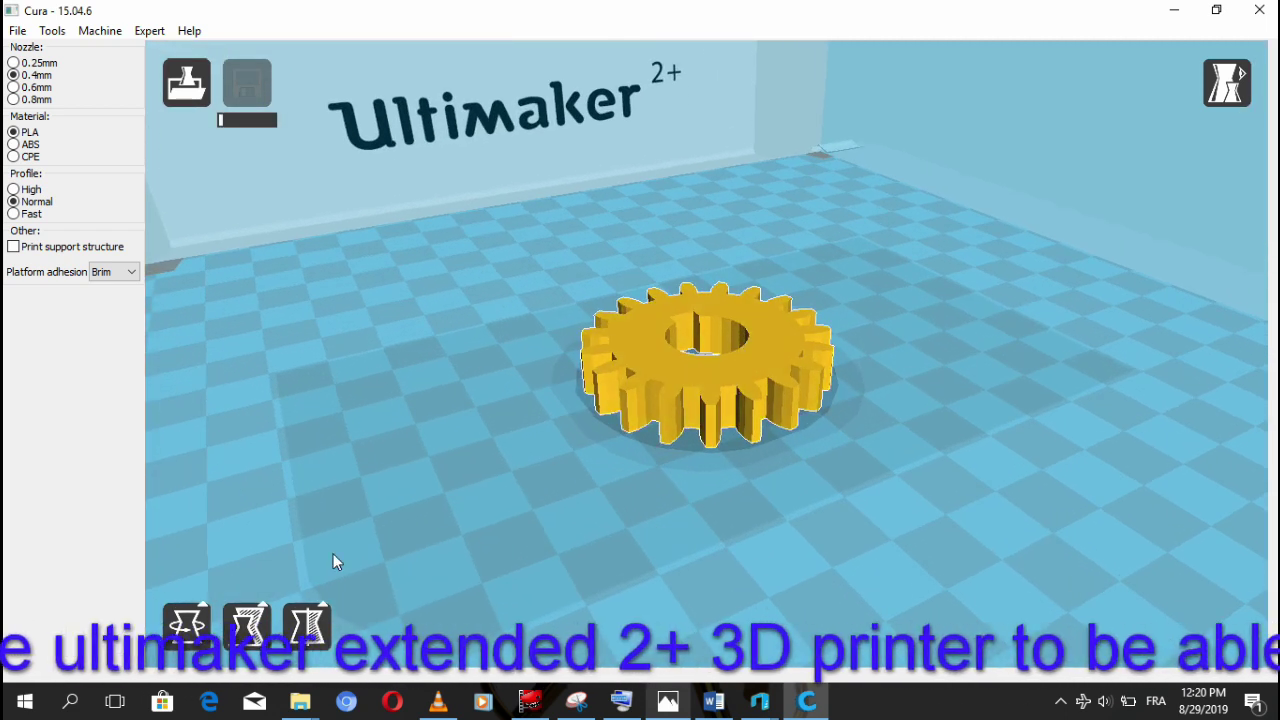
{"action": "left_click", "coordinate": [173, 619]}
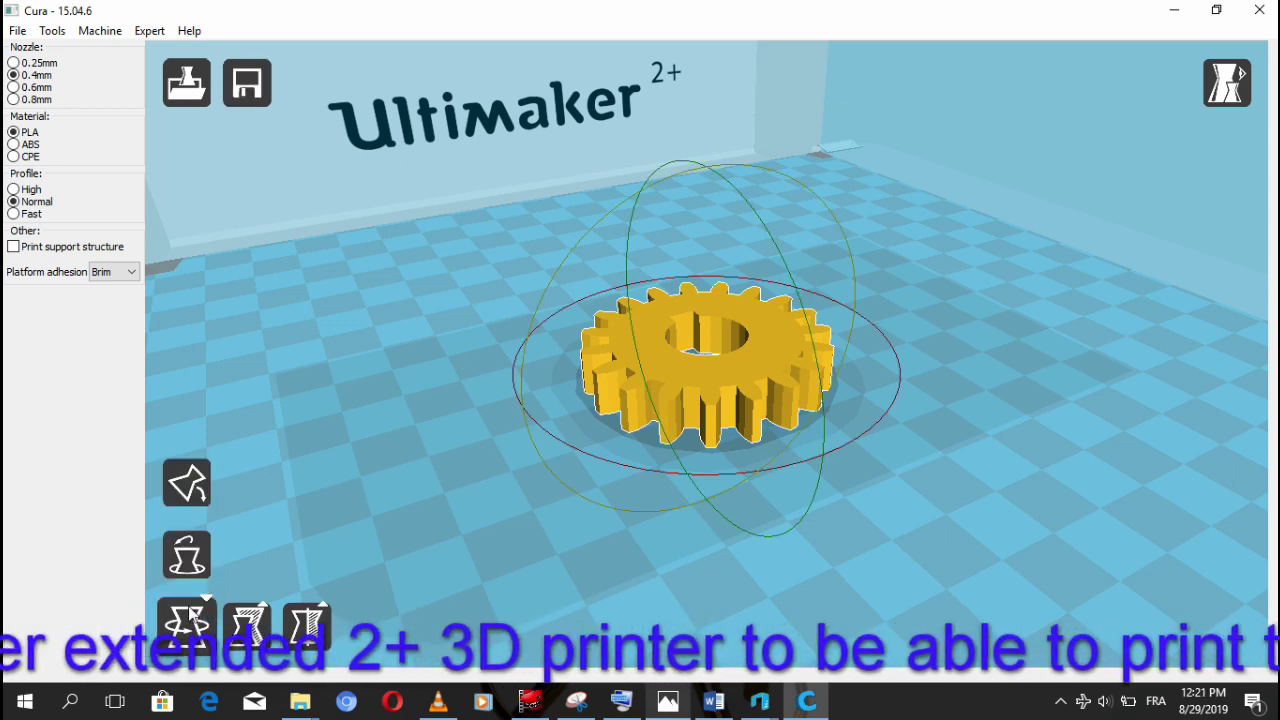
{"action": "left_click", "coordinate": [247, 625]}
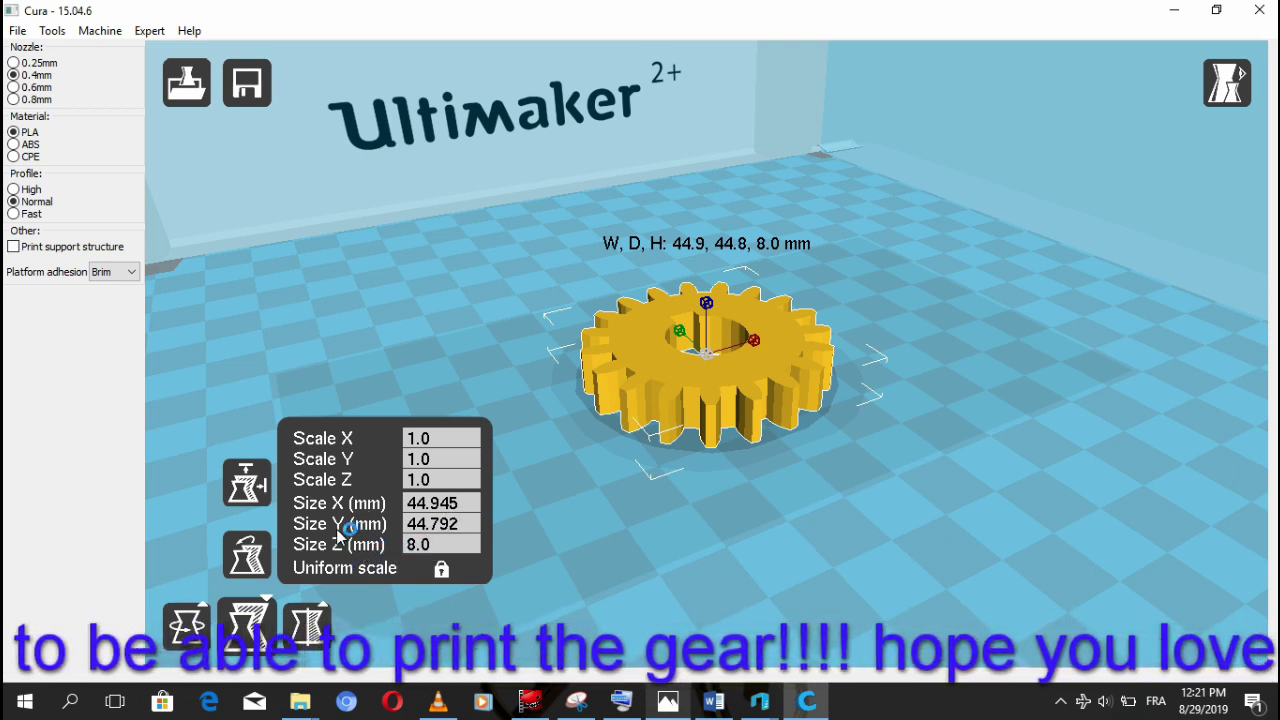
{"action": "left_click", "coordinate": [346, 368]}
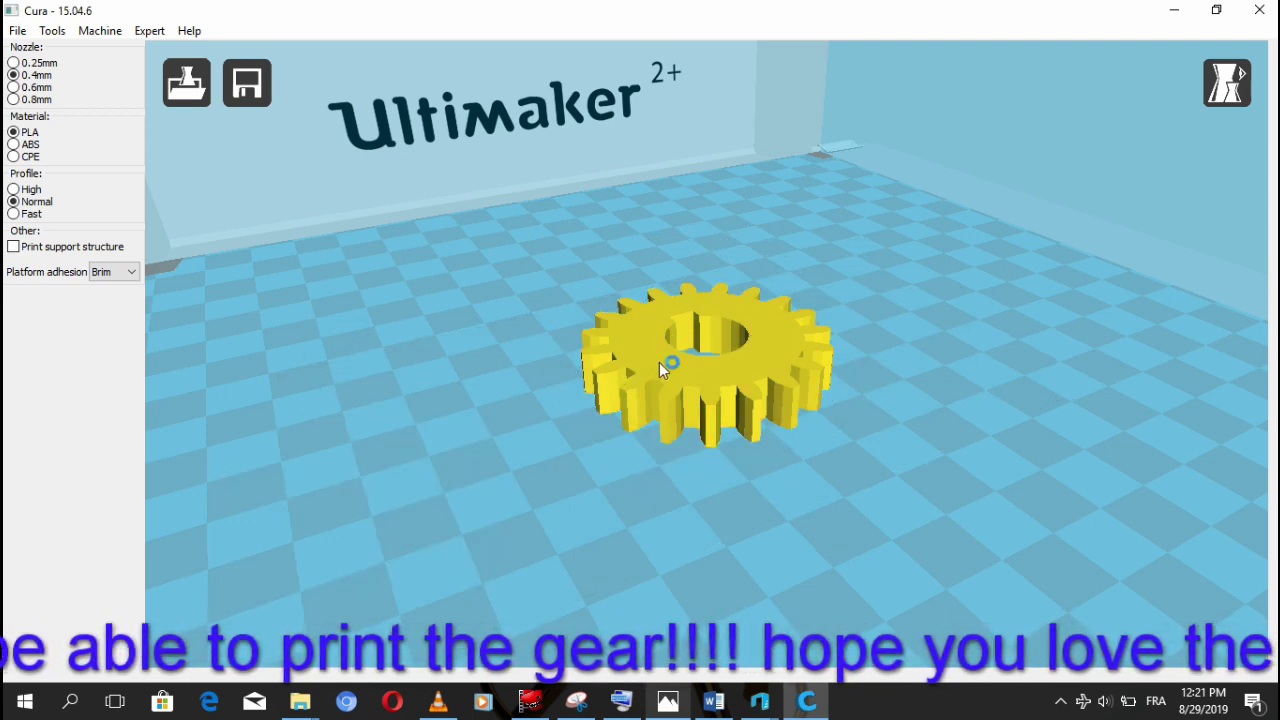
{"action": "left_click", "coordinate": [651, 373]}
{"action": "left_click", "coordinate": [248, 625]}
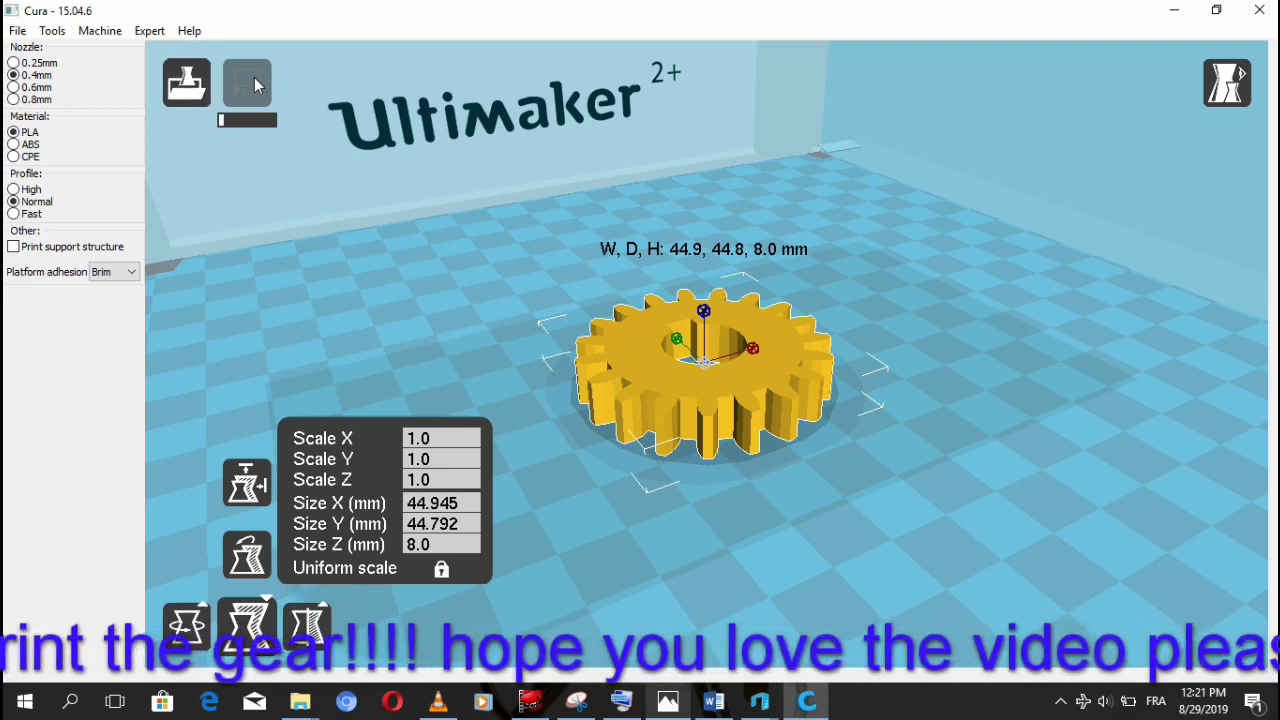
{"action": "left_click", "coordinate": [404, 293]}
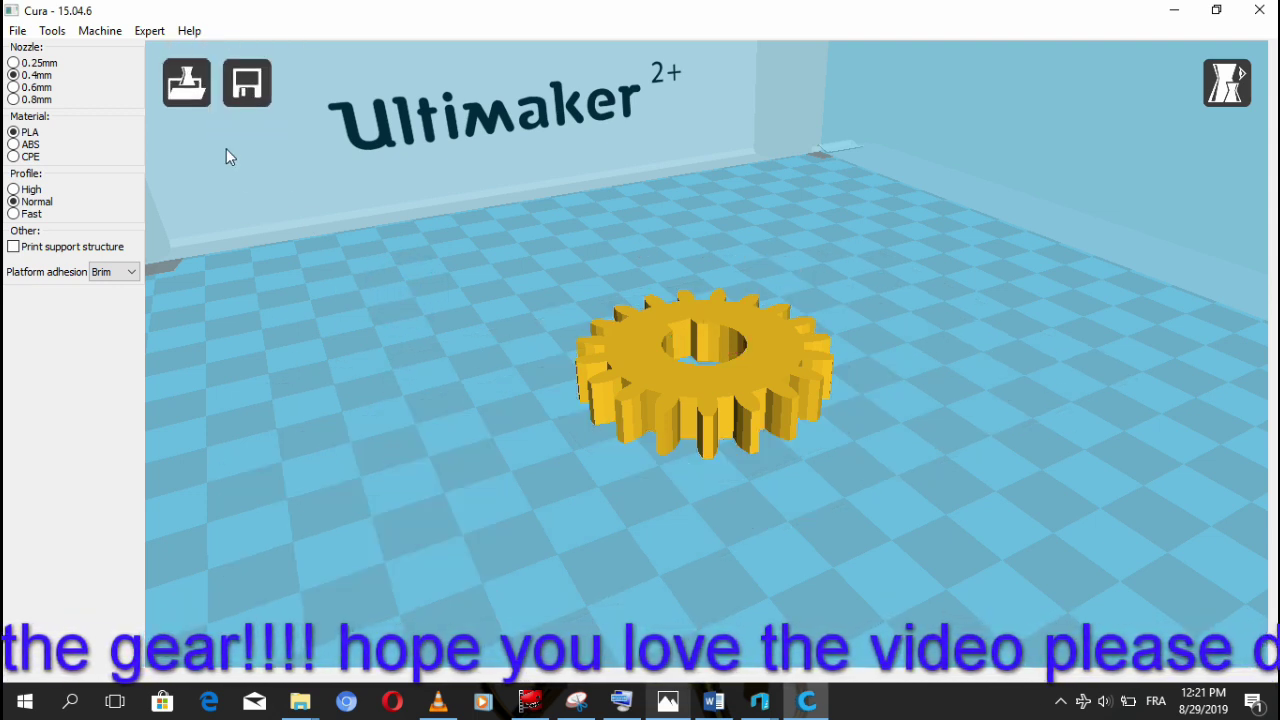
Save the toolpath over the existing gear.gcode in the print folder, confirming replacement
{"action": "left_click", "coordinate": [248, 84]}
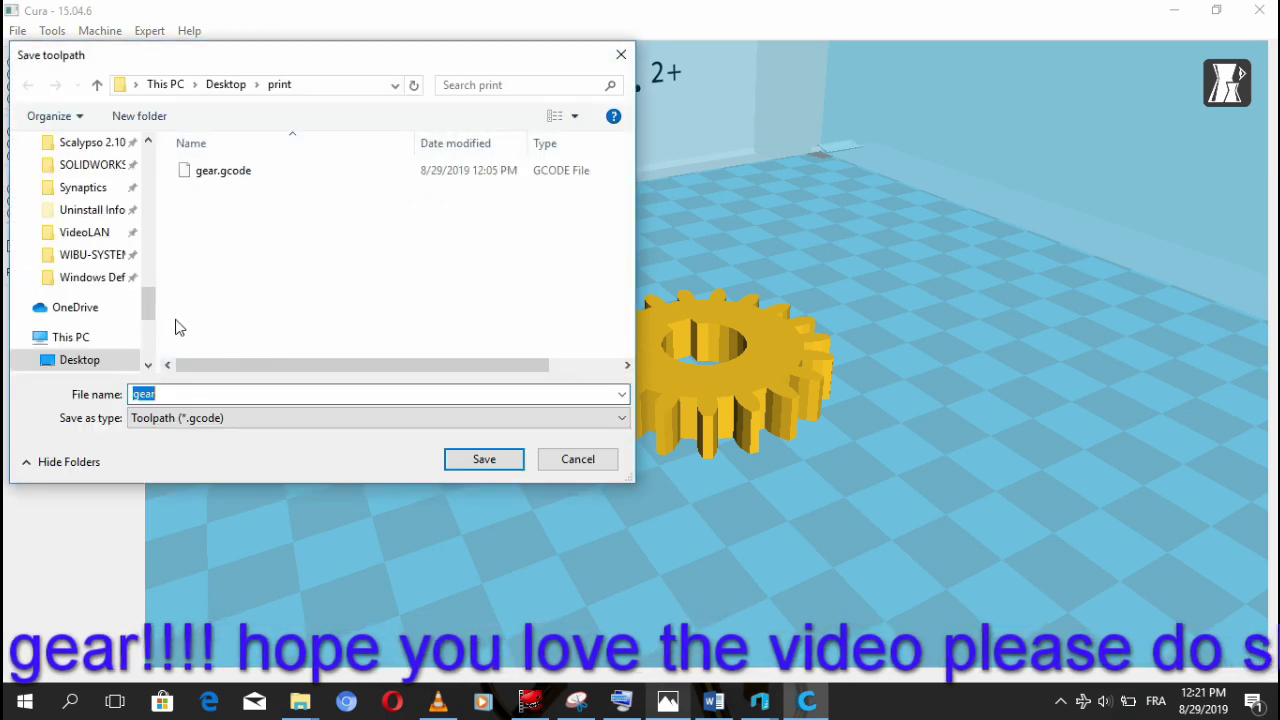
{"action": "left_click", "coordinate": [210, 175]}
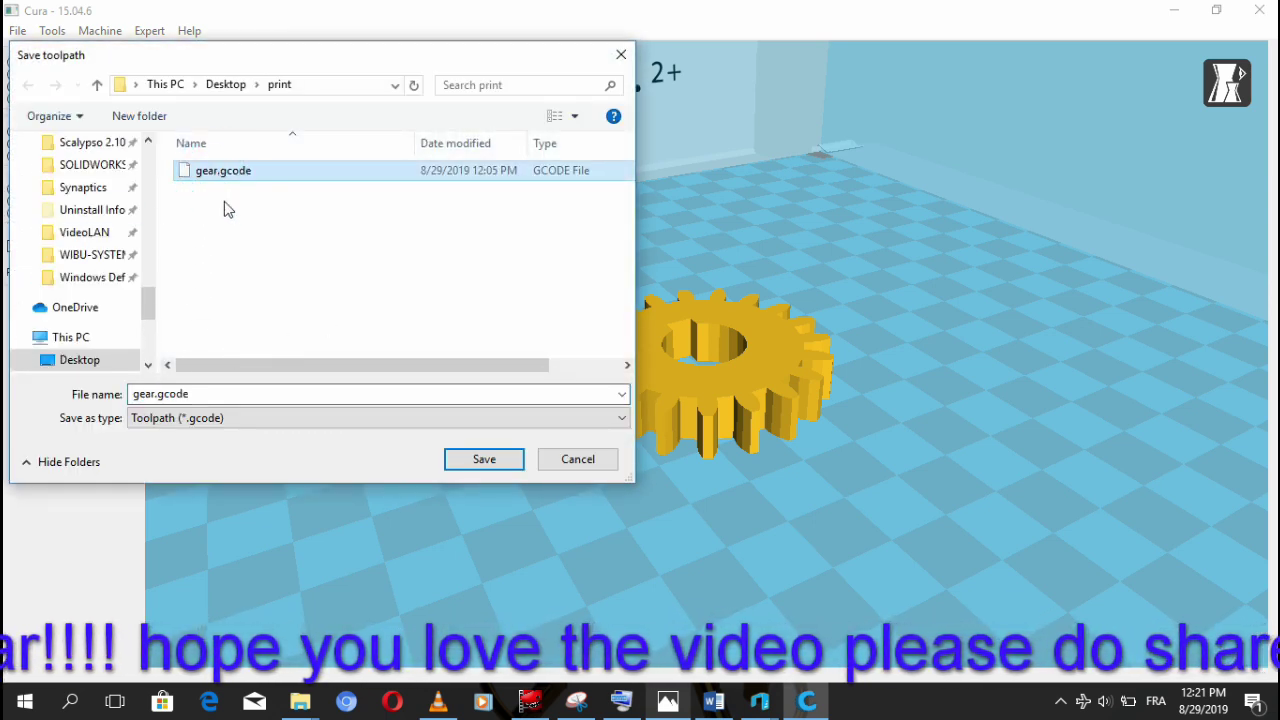
{"action": "left_click", "coordinate": [513, 463]}
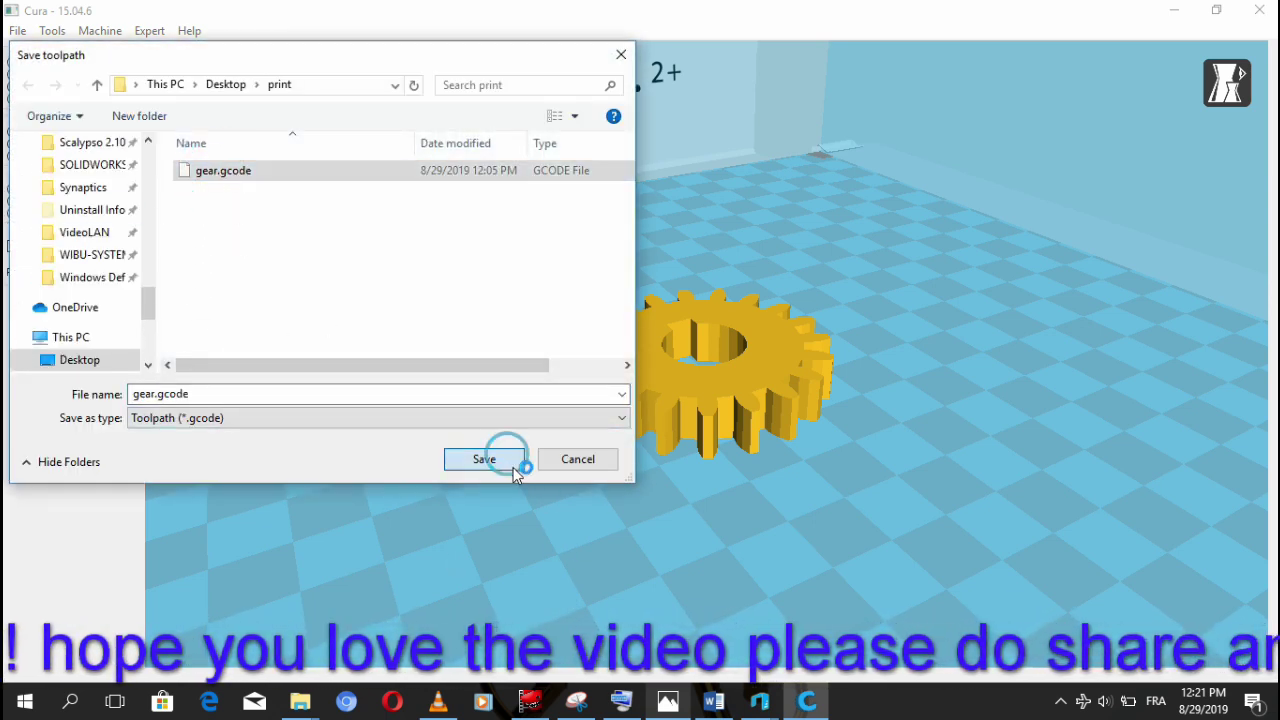
{"action": "left_click", "coordinate": [694, 357]}
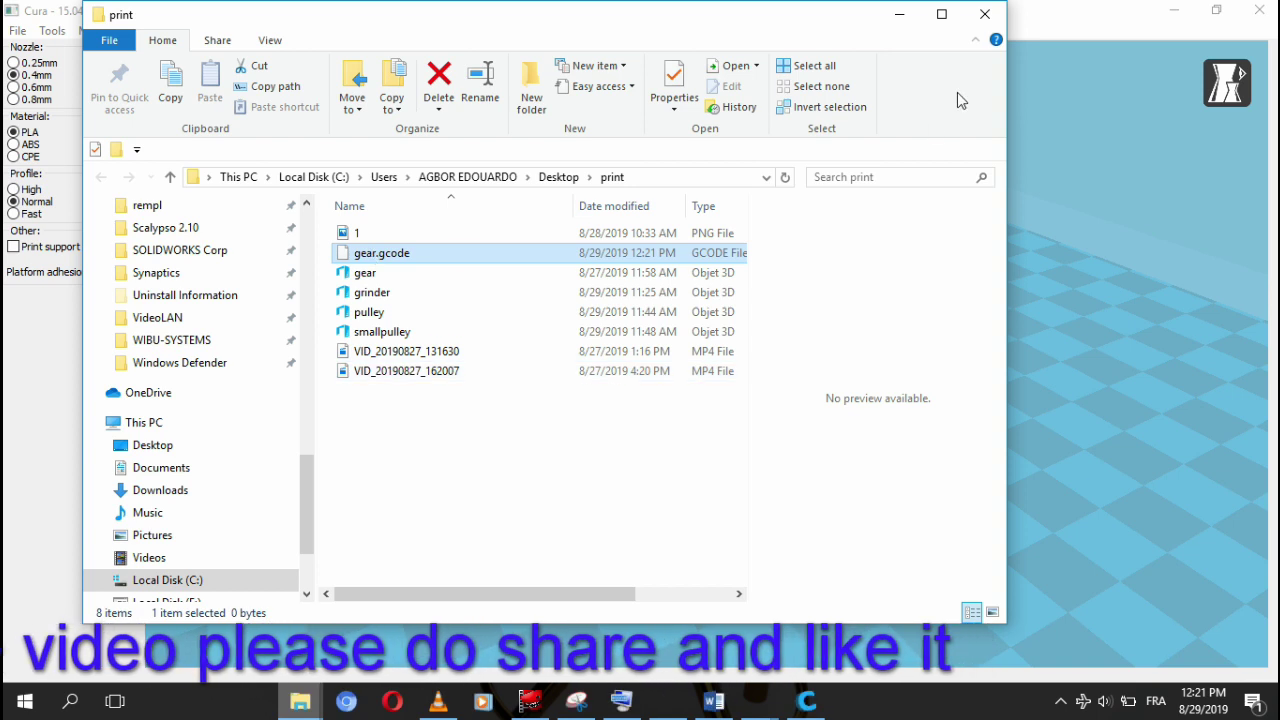
Maximize the print folder and check gear.gcode's 0 KB size beside the 37 KB gear model
{"action": "left_click", "coordinate": [945, 16]}
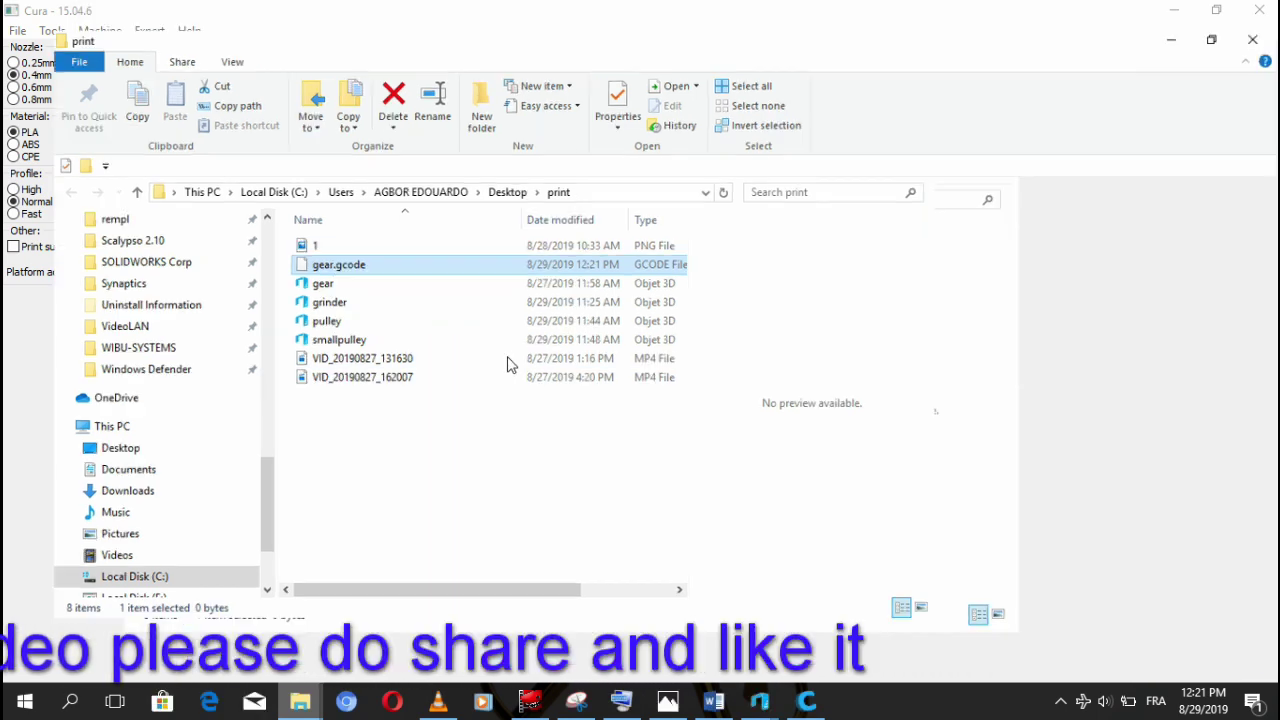
{"action": "left_click", "coordinate": [324, 250]}
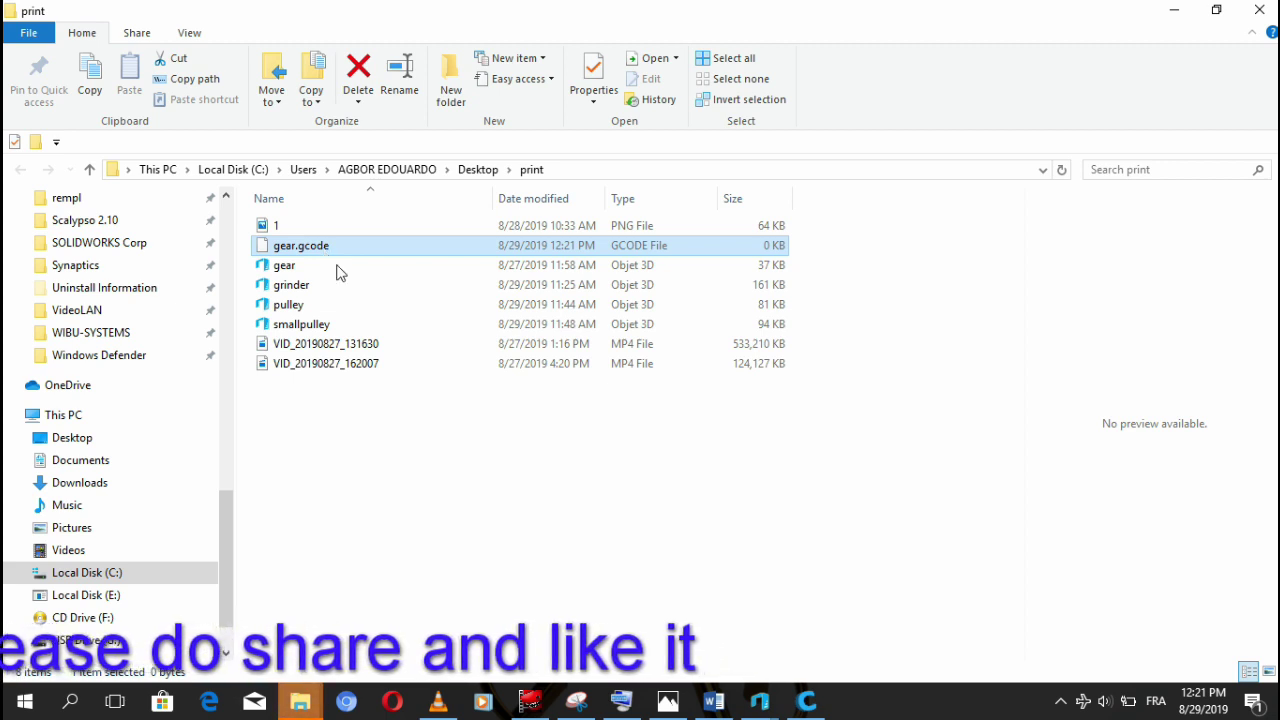
{"action": "left_click", "coordinate": [349, 526]}
{"action": "mouse_move", "coordinate": [362, 250]}
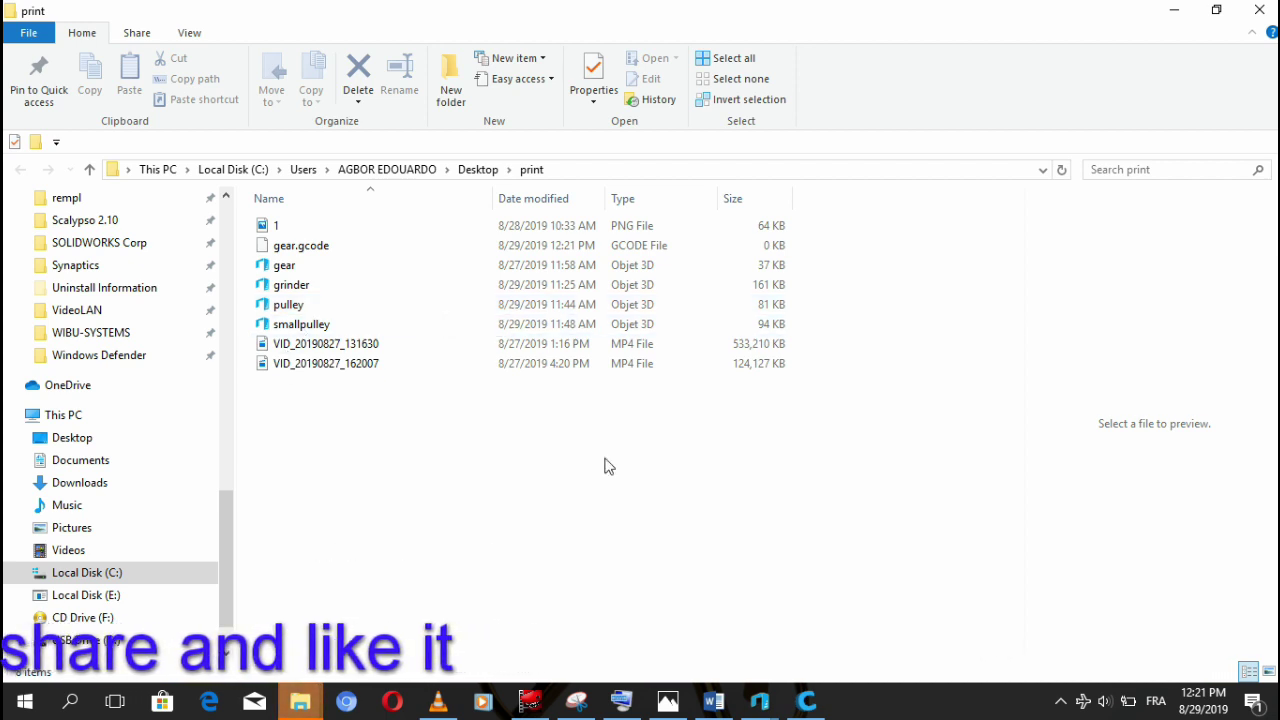
Restore the maximized print folder Explorer window to its normal size
{"action": "left_click", "coordinate": [1216, 10]}
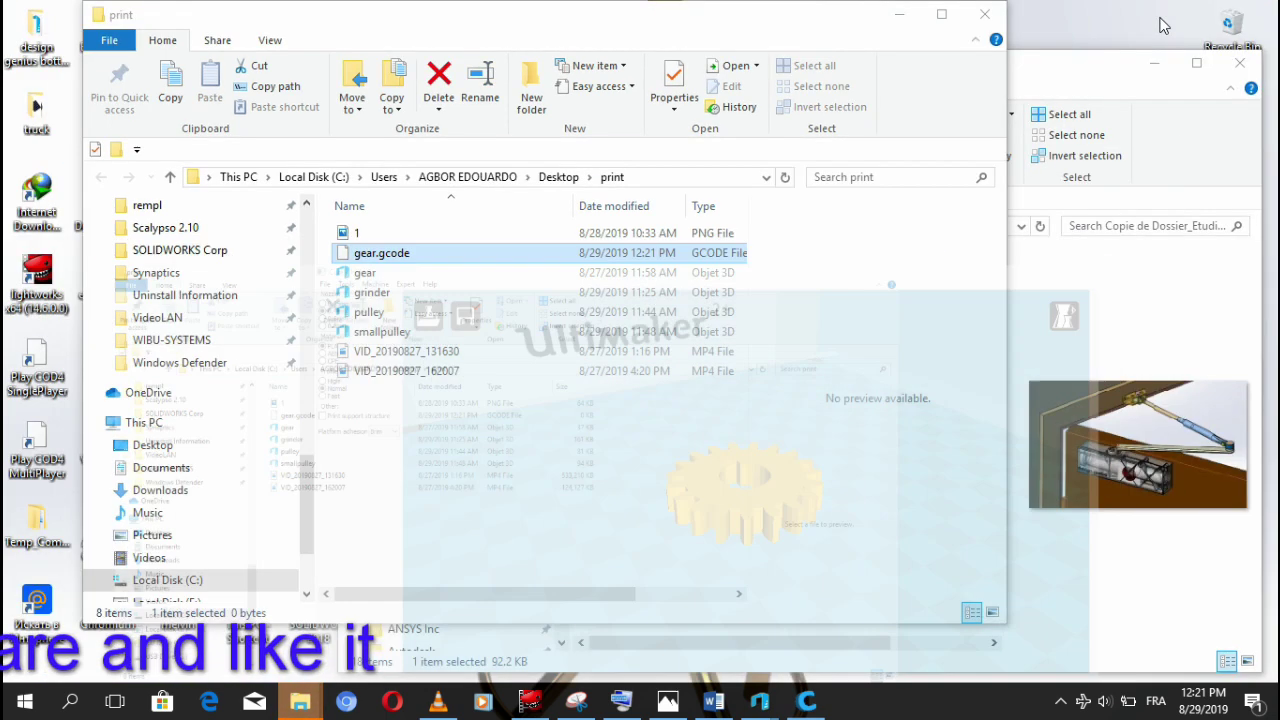